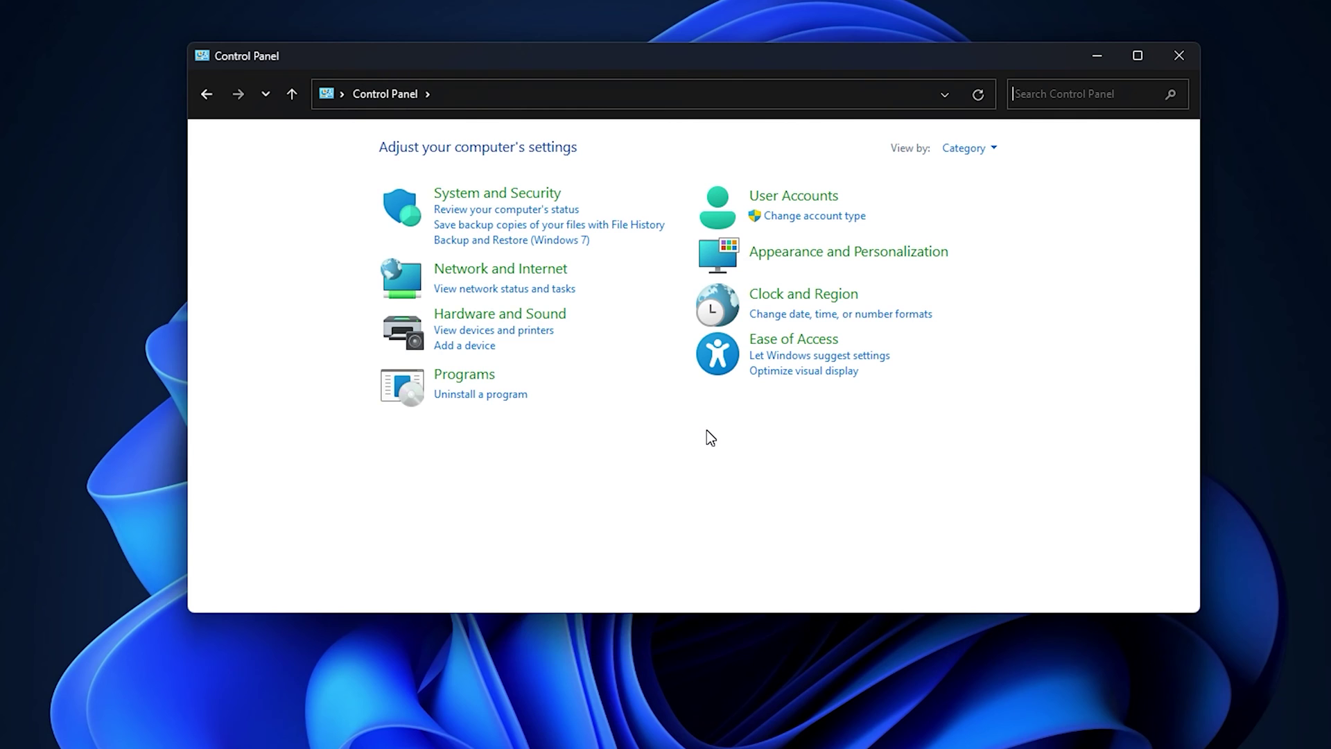
- Switch Control Panel to Large icons and expand Maintenance in Security and Maintenance
{"action": "left_click", "coordinate": [991, 149]}
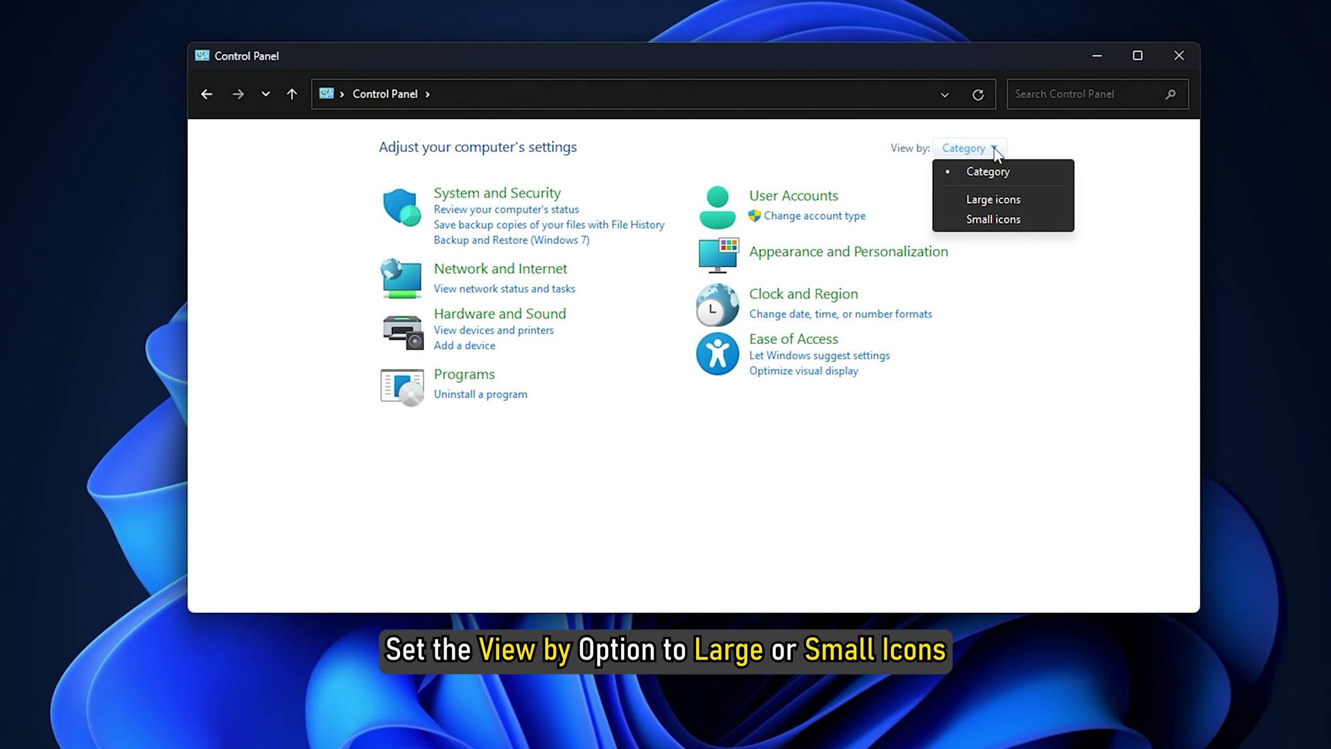
{"action": "left_click", "coordinate": [993, 196]}
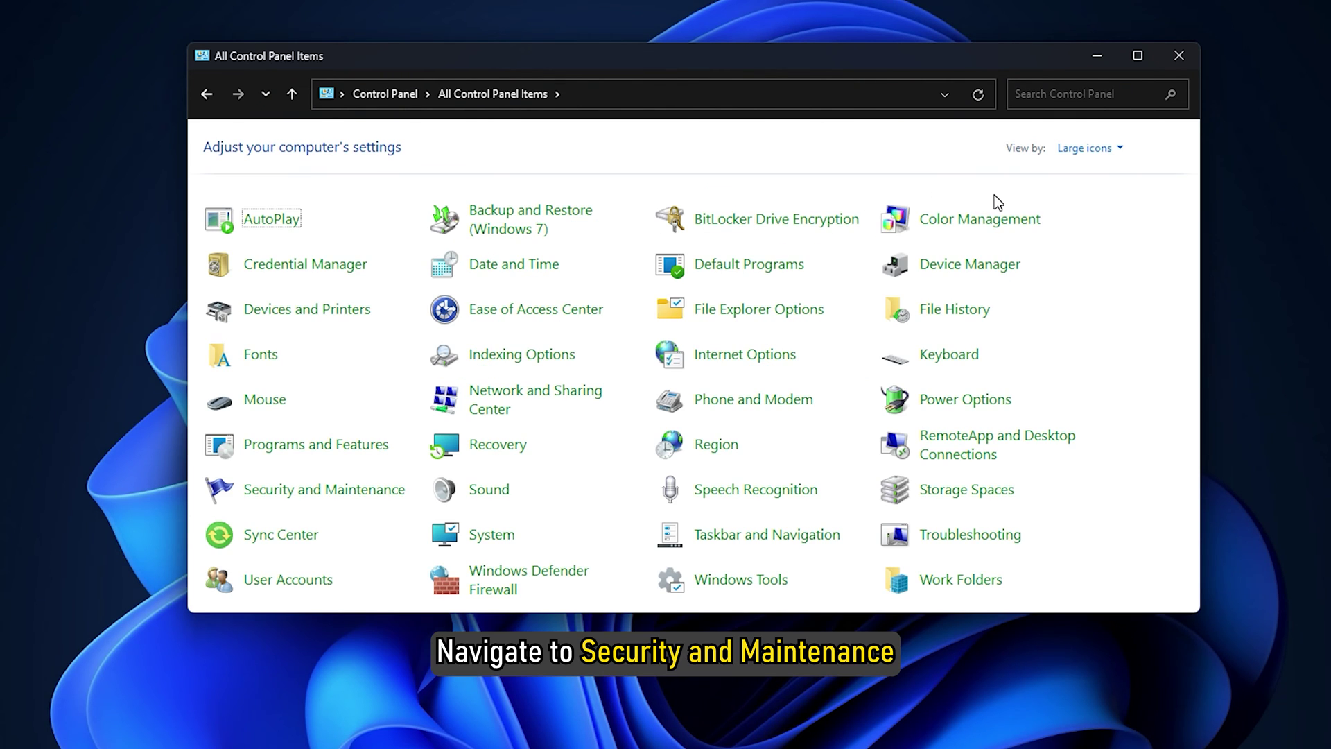
{"action": "left_click", "coordinate": [350, 487]}
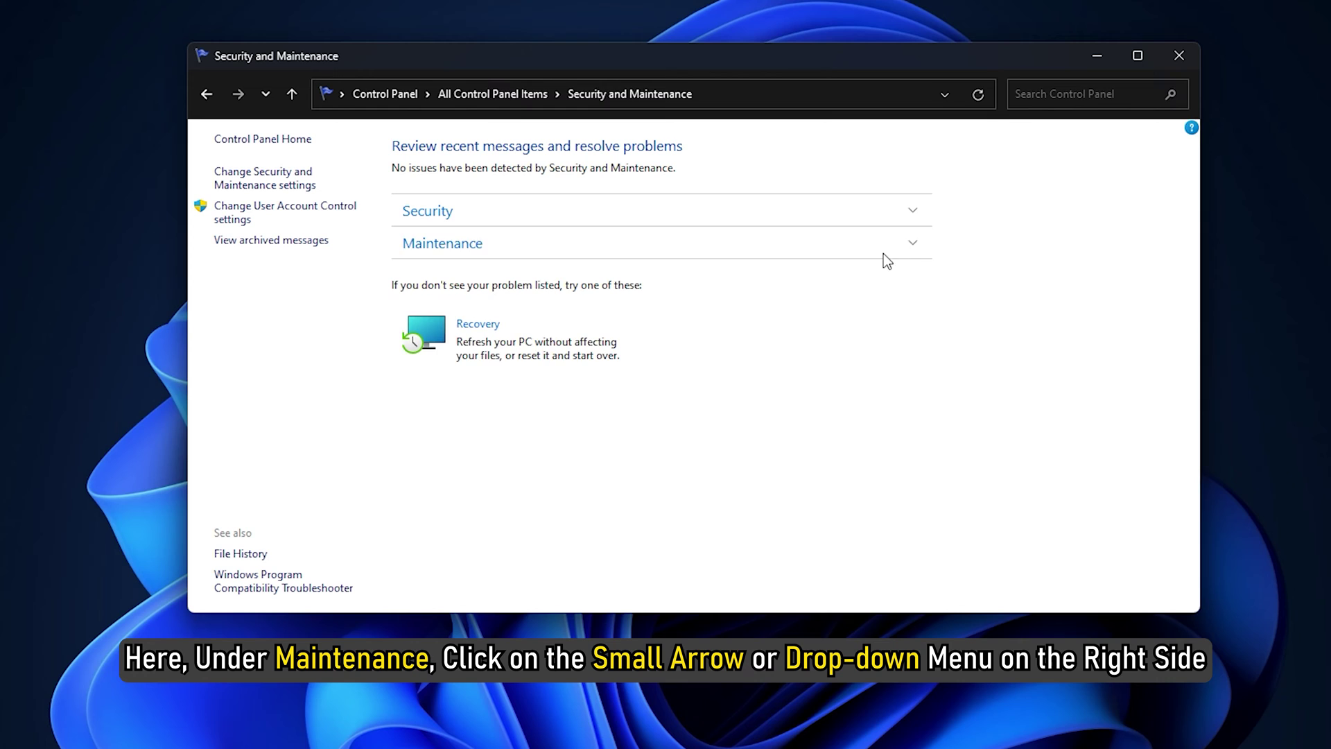
{"action": "left_click", "coordinate": [912, 243]}
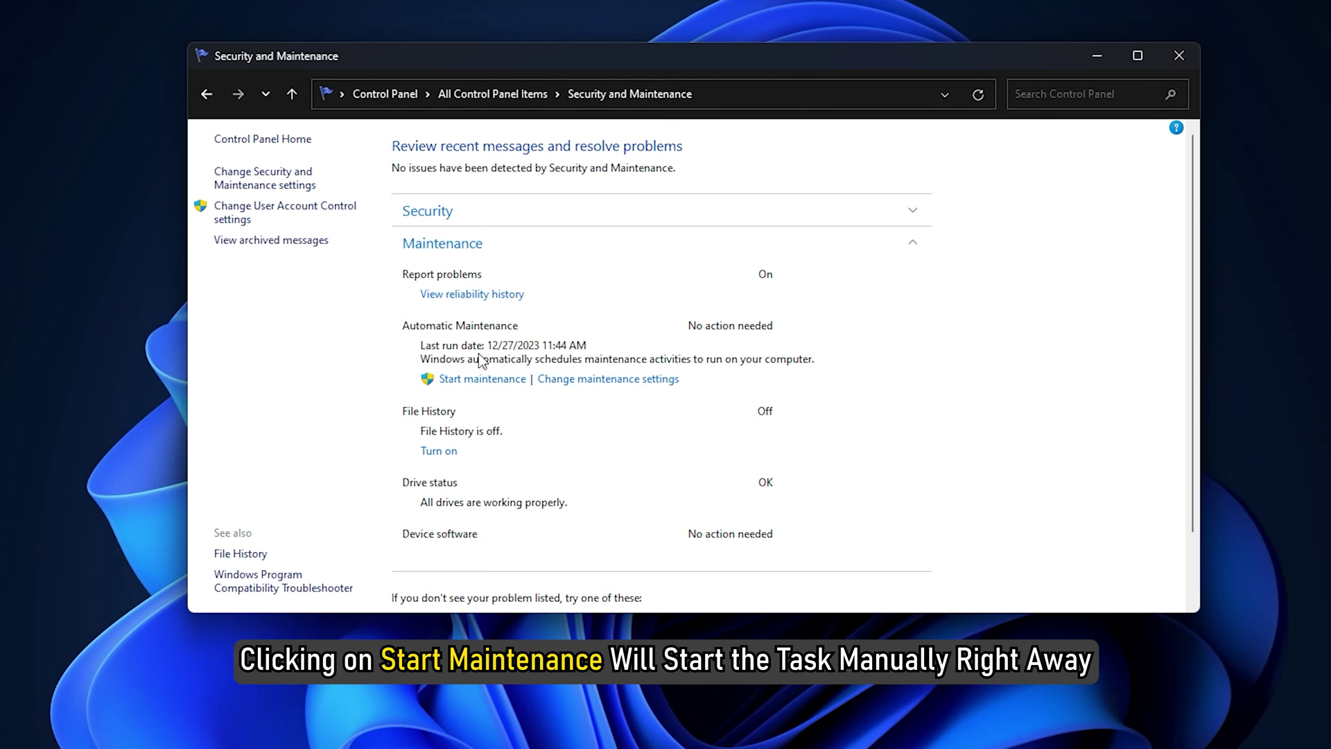
- Start Automatic Maintenance manually from the Maintenance section
{"action": "left_click", "coordinate": [481, 380]}
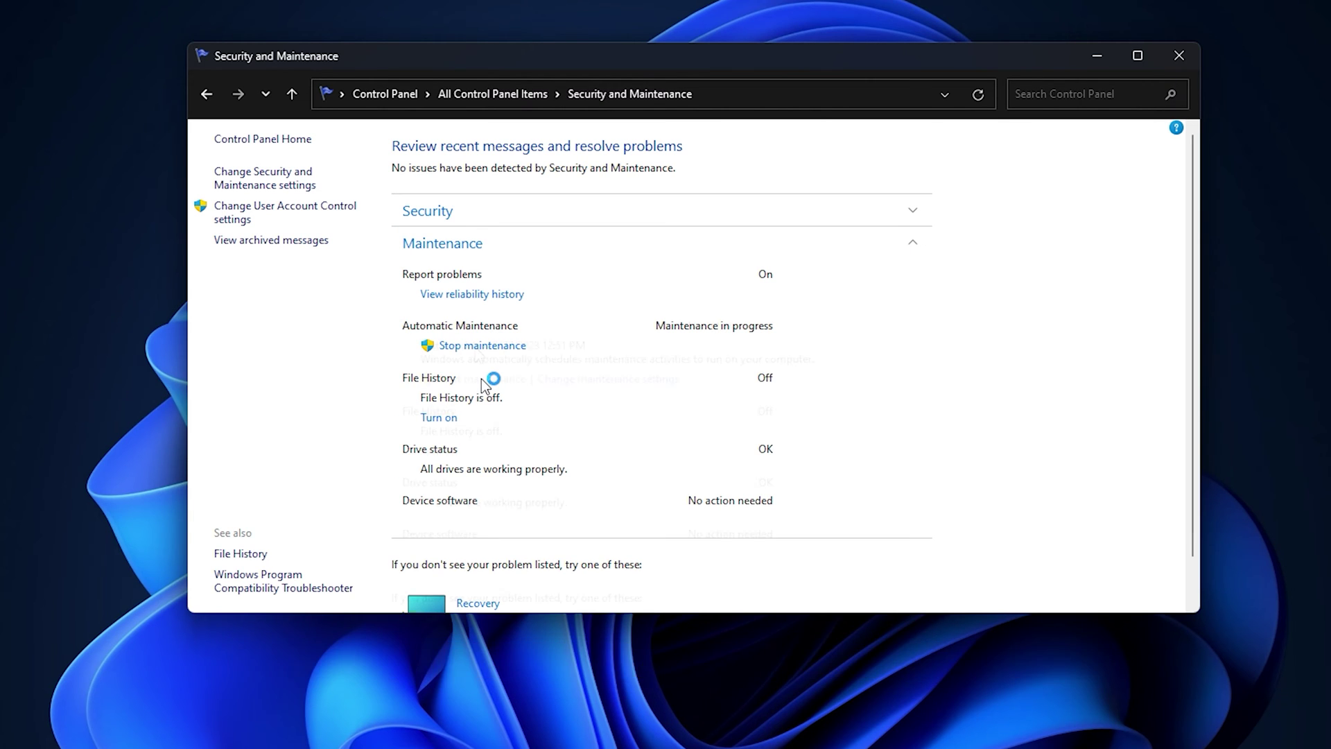
{"action": "left_click", "coordinate": [601, 382]}
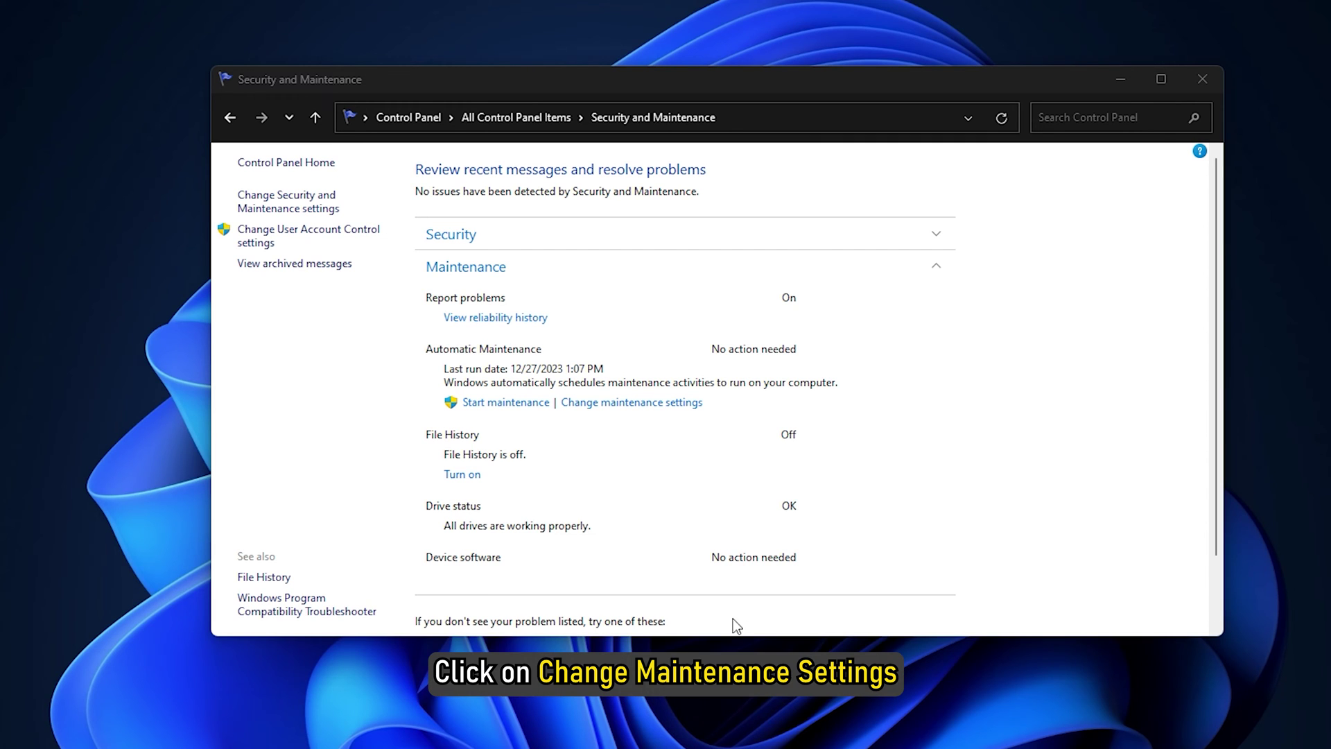
- Change the daily Automatic Maintenance run time to 5:00 AM and confirm with OK
{"action": "left_click", "coordinate": [643, 402]}
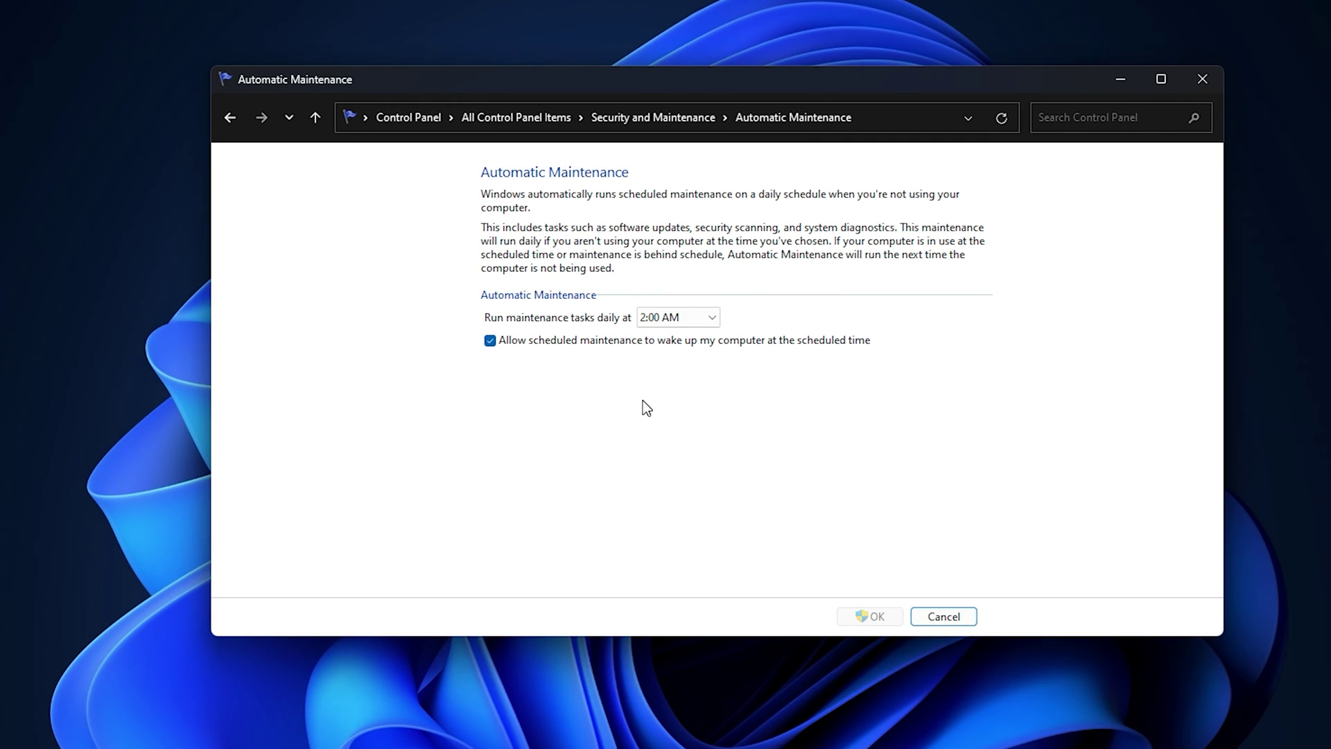
{"action": "left_click", "coordinate": [685, 318]}
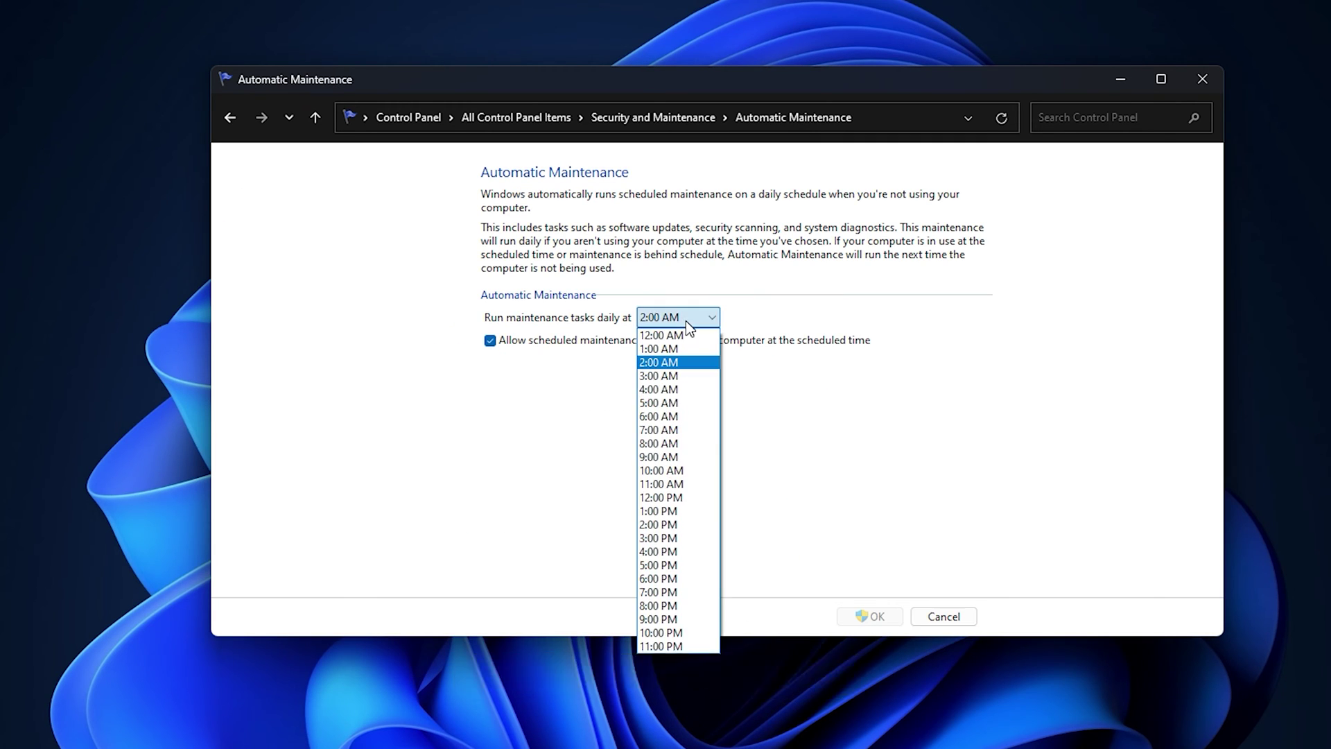
{"action": "left_click", "coordinate": [685, 402]}
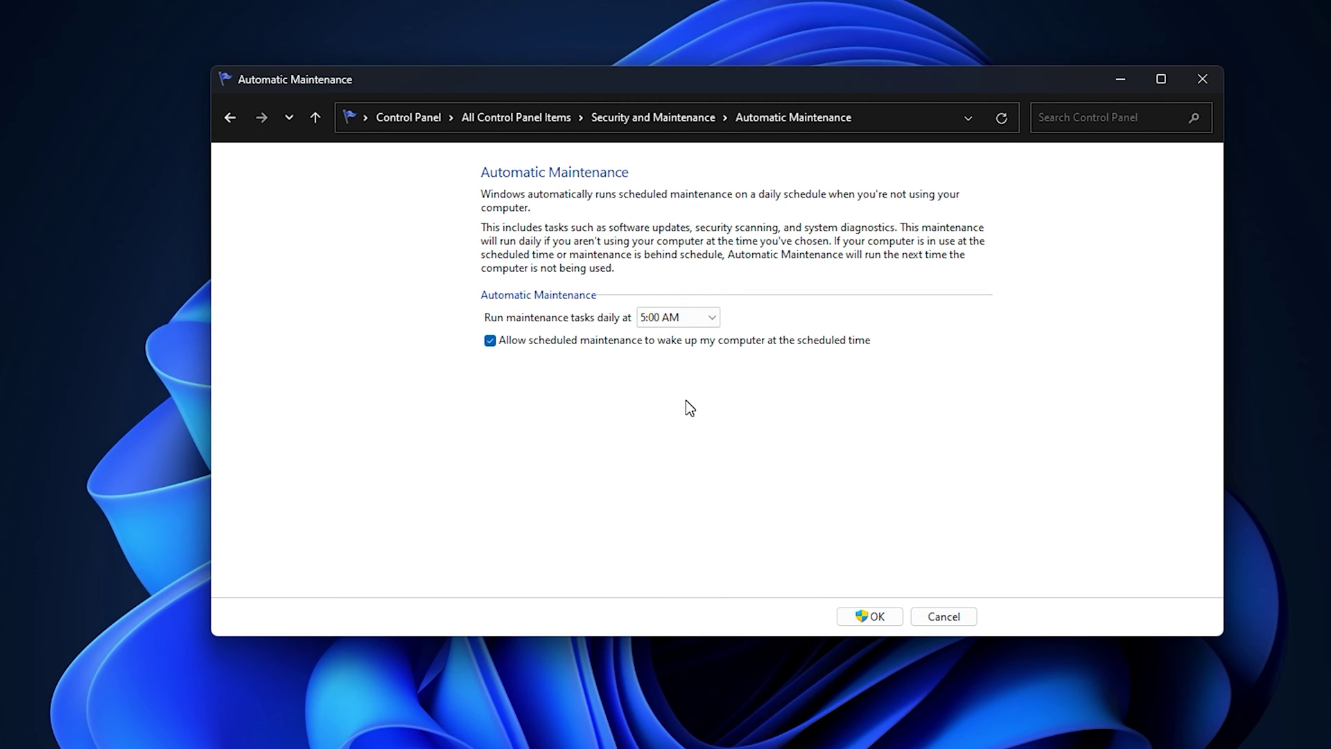
{"action": "left_click", "coordinate": [882, 612]}
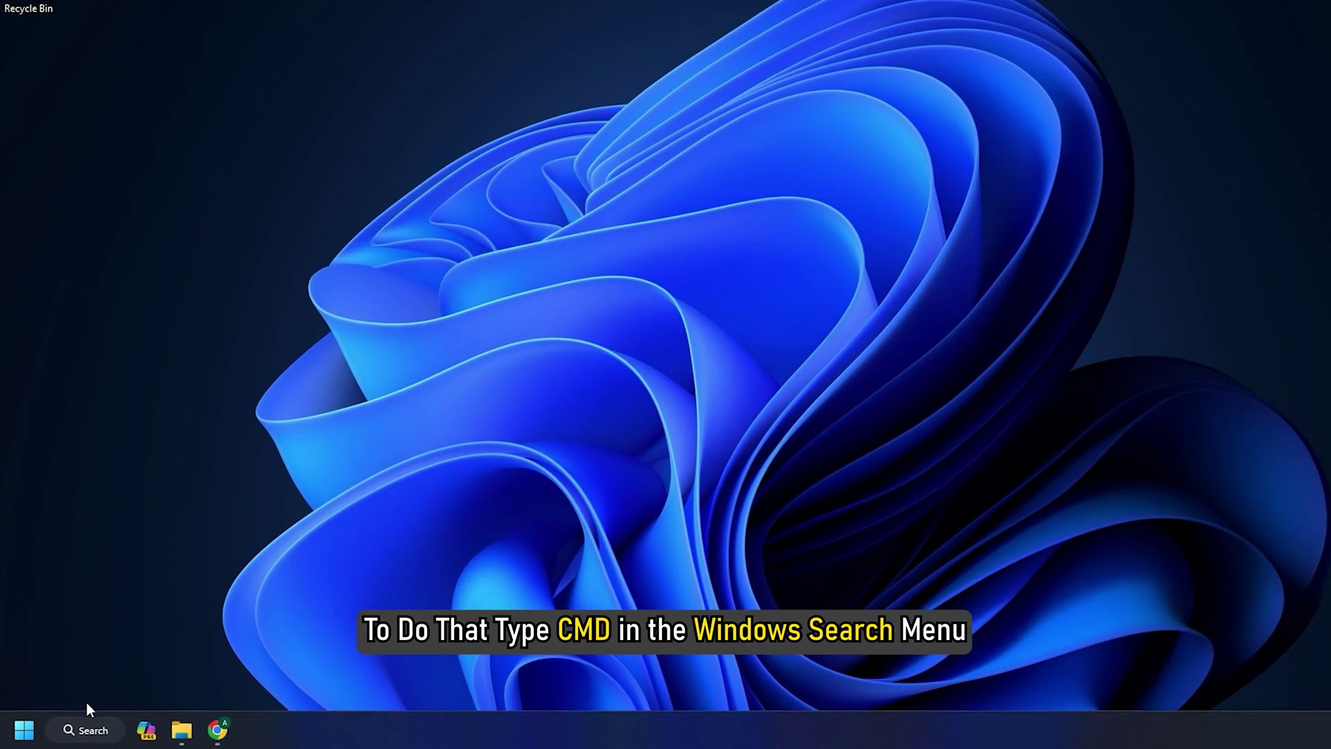
- Run mschedexe.exe start in a Command Prompt elevated to administrator
{"action": "left_click", "coordinate": [69, 732]}
{"action": "type", "text": "cmd"}
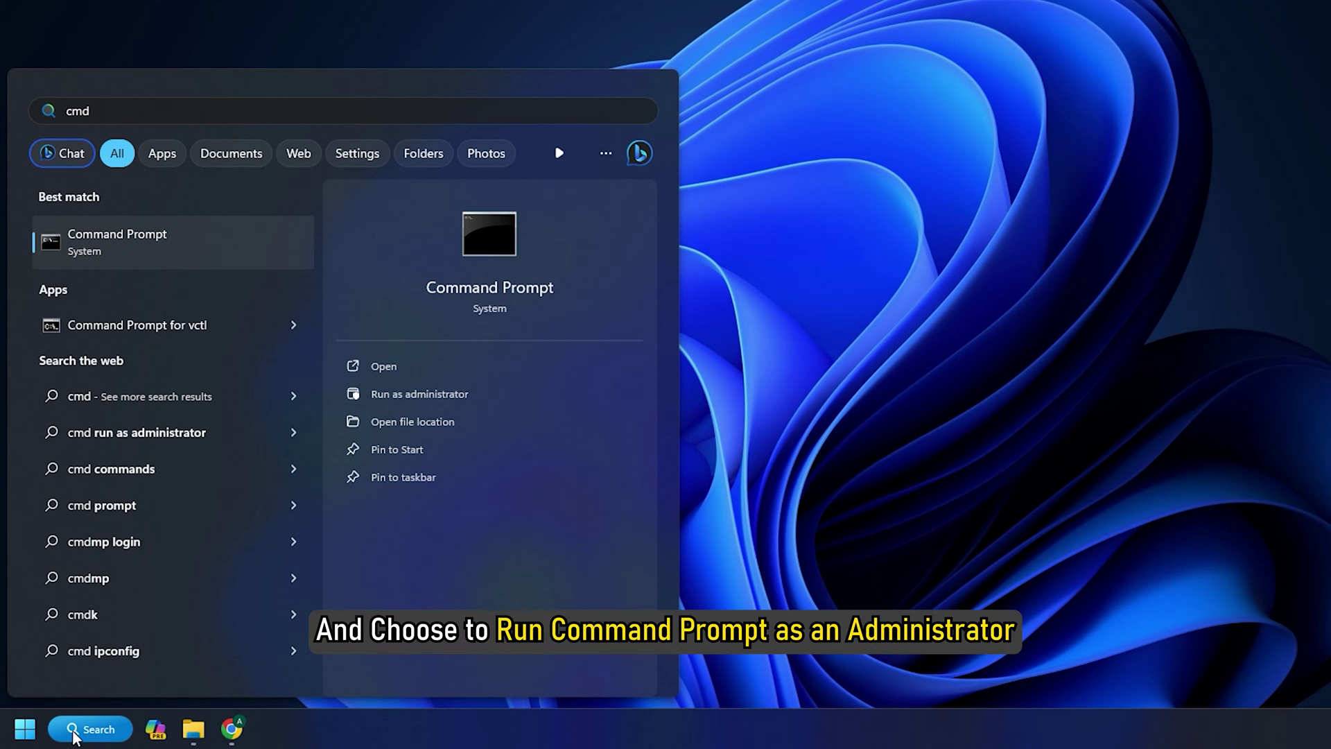
{"action": "left_click", "coordinate": [429, 396]}
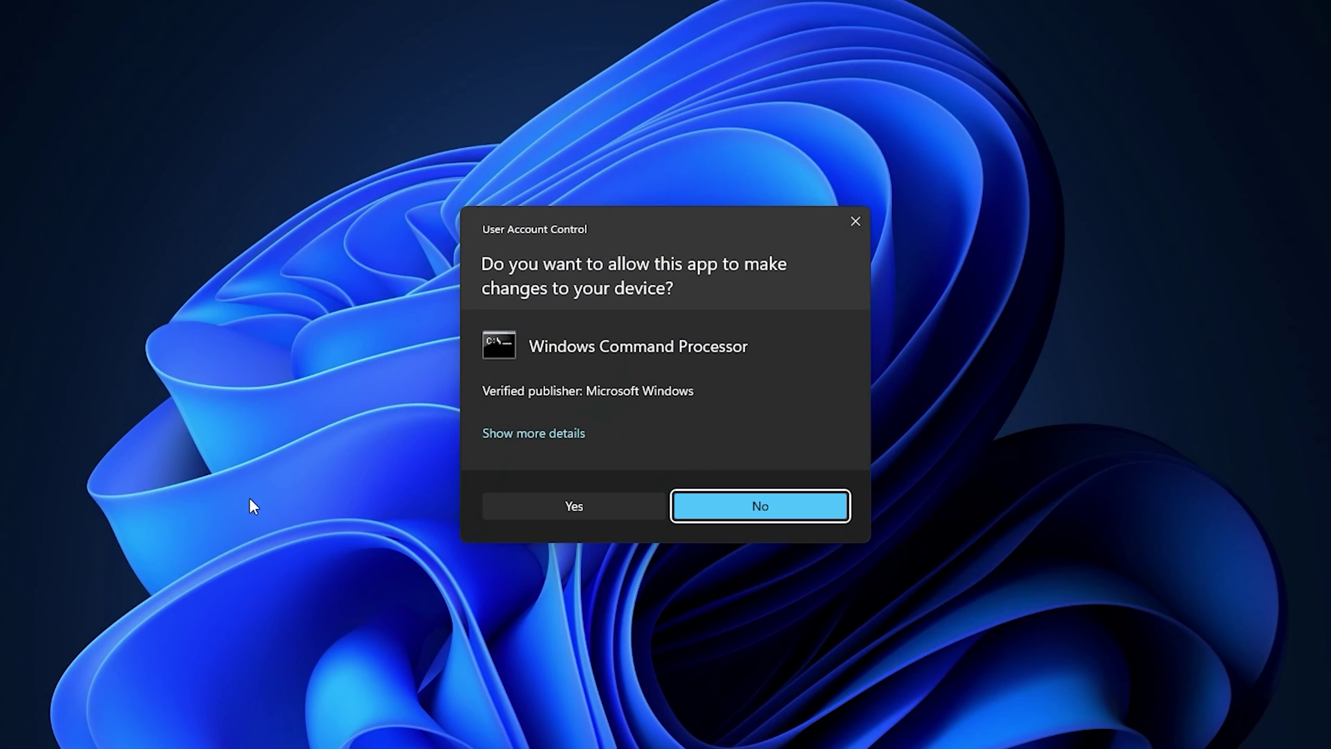
{"action": "left_click", "coordinate": [544, 505]}
{"action": "type", "text": "ms"}
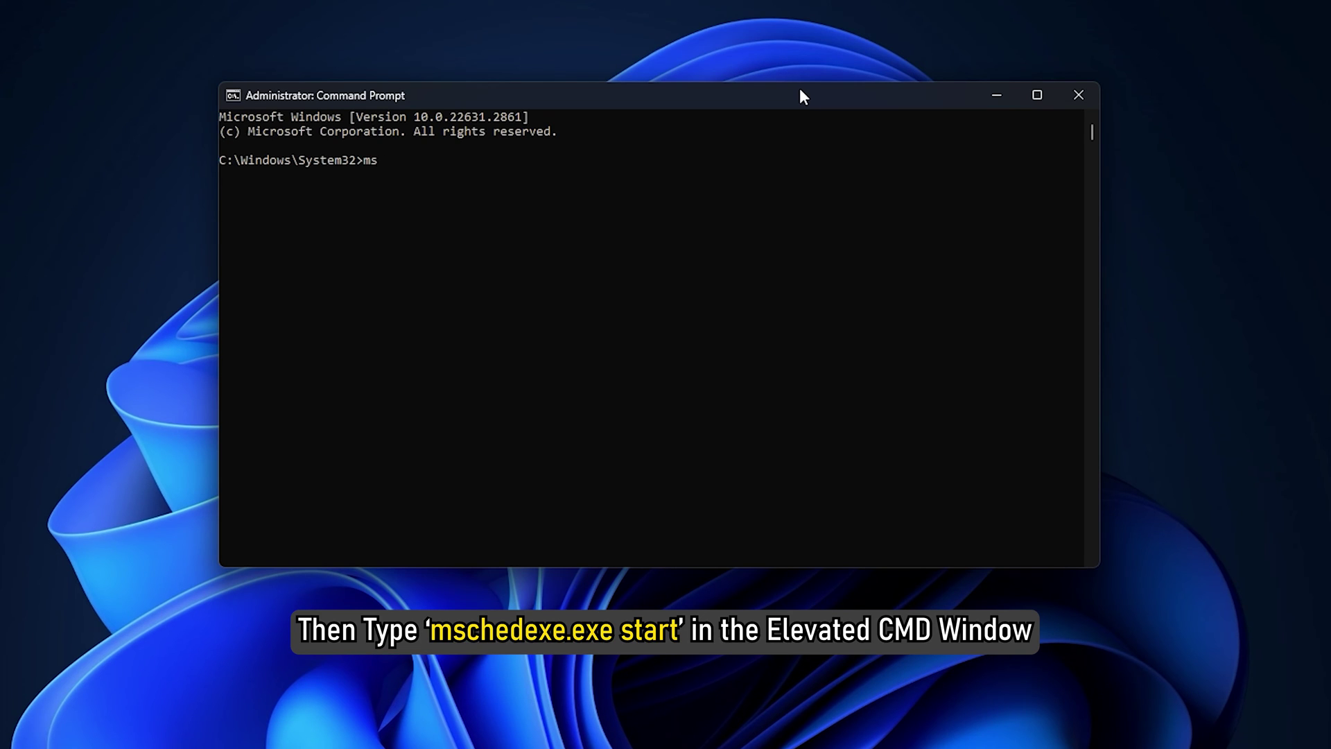
{"action": "type", "text": "chedexe.exe "}
{"action": "type", "text": "start"}
{"action": "key", "text": "Return"}
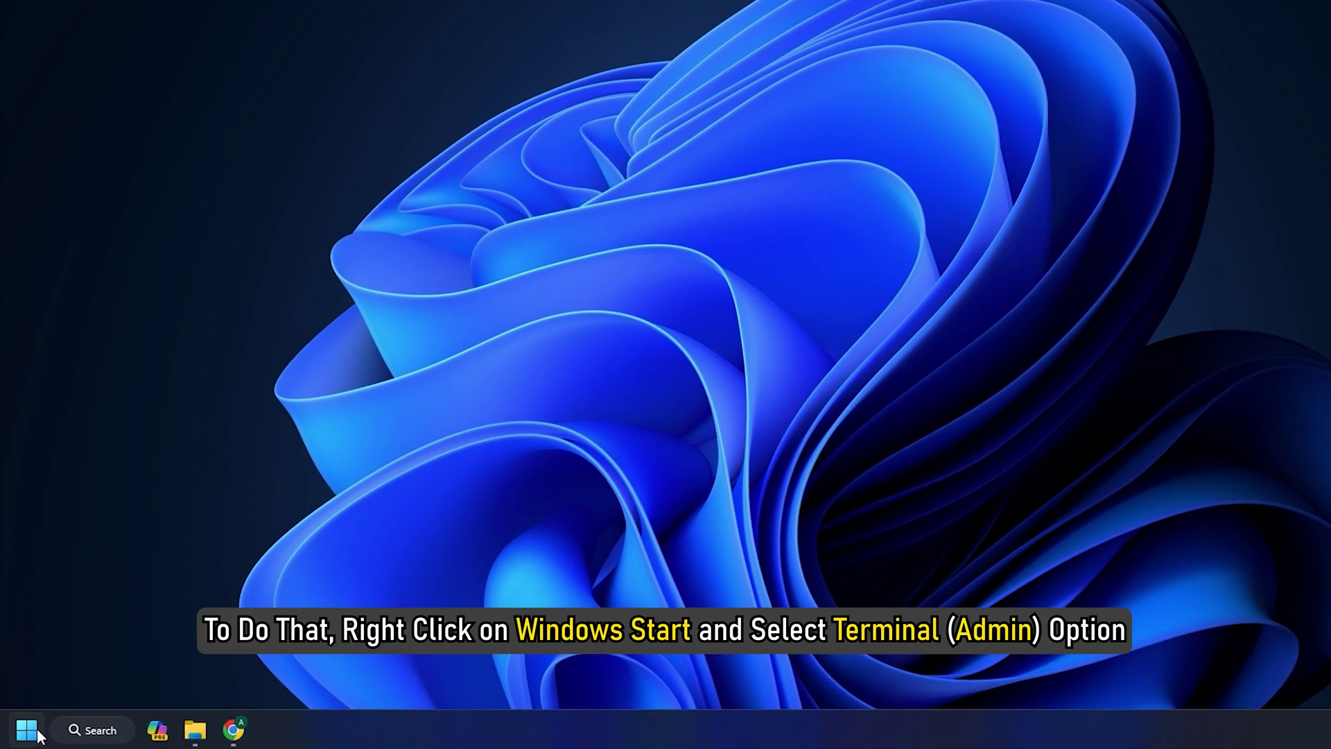
- Run MSchedExe.exe Start in an administrator Terminal opened from the quick system menu
{"action": "right_click", "coordinate": [28, 731]}
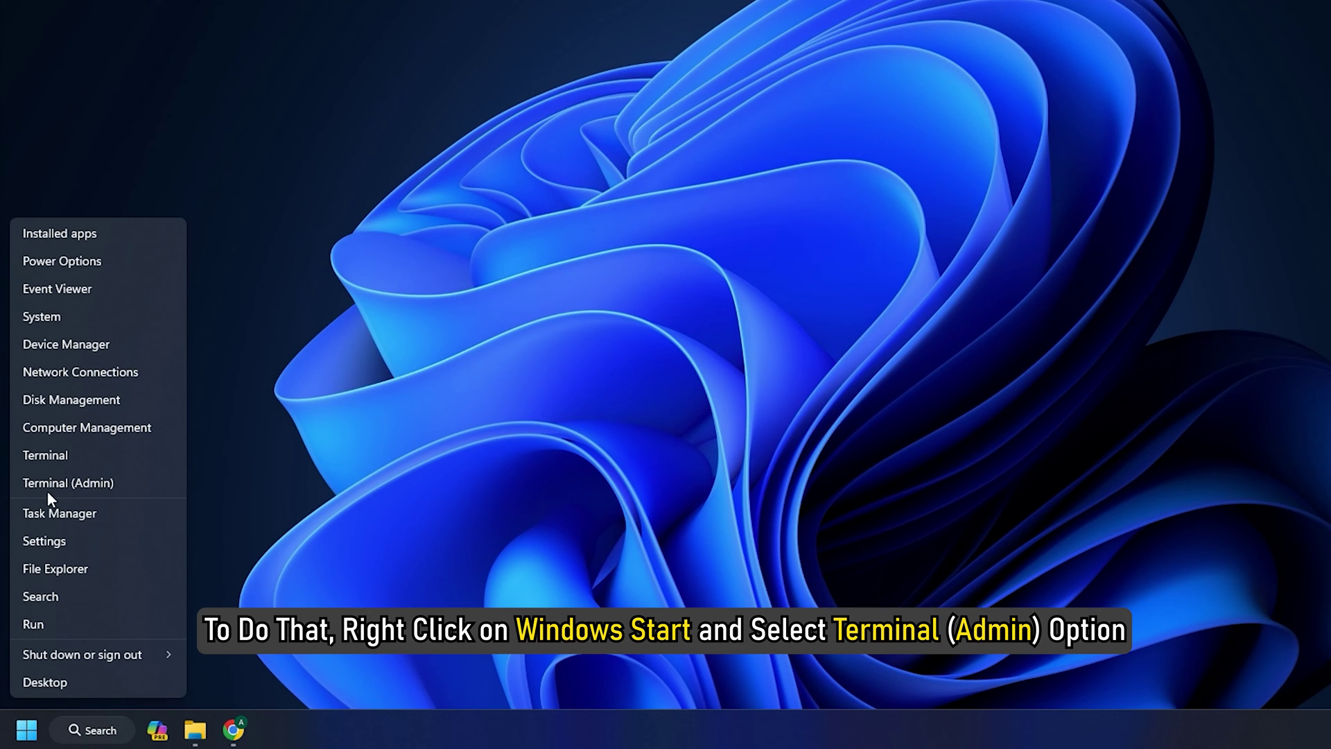
{"action": "left_click", "coordinate": [48, 484]}
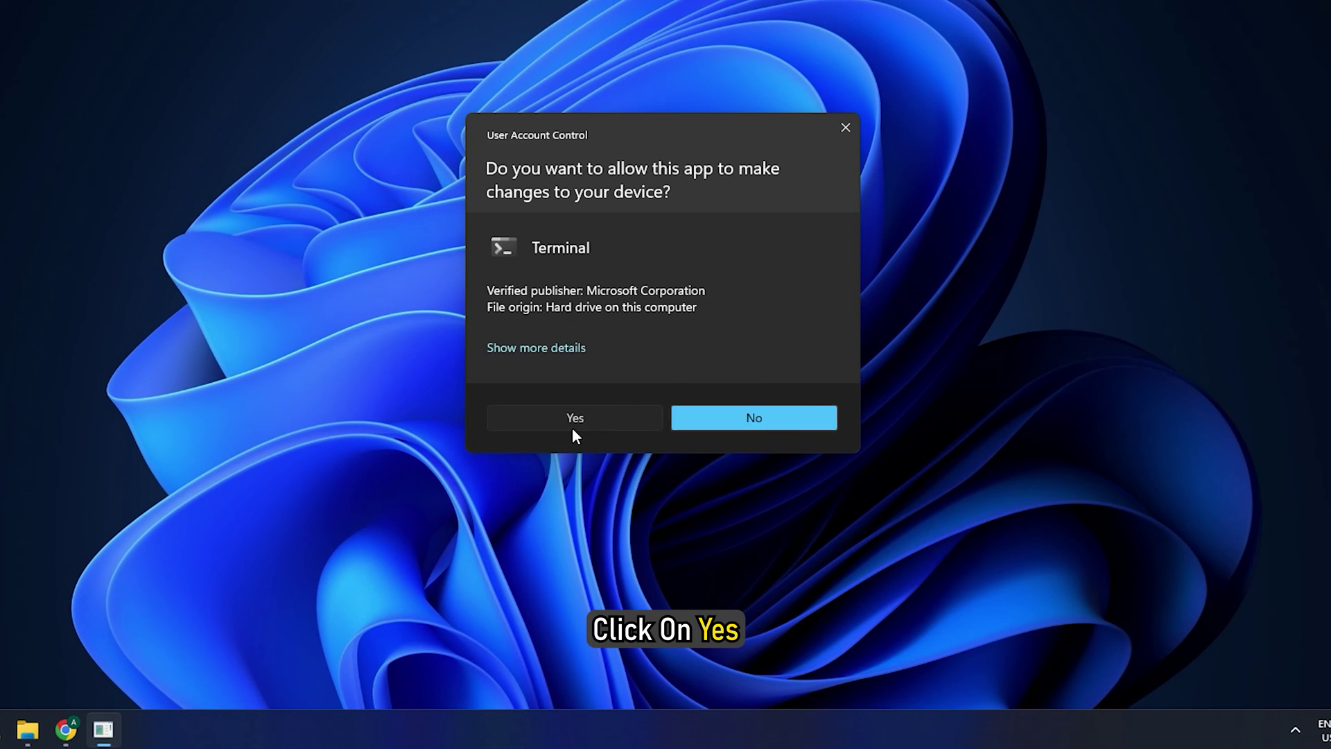
{"action": "left_click", "coordinate": [573, 428]}
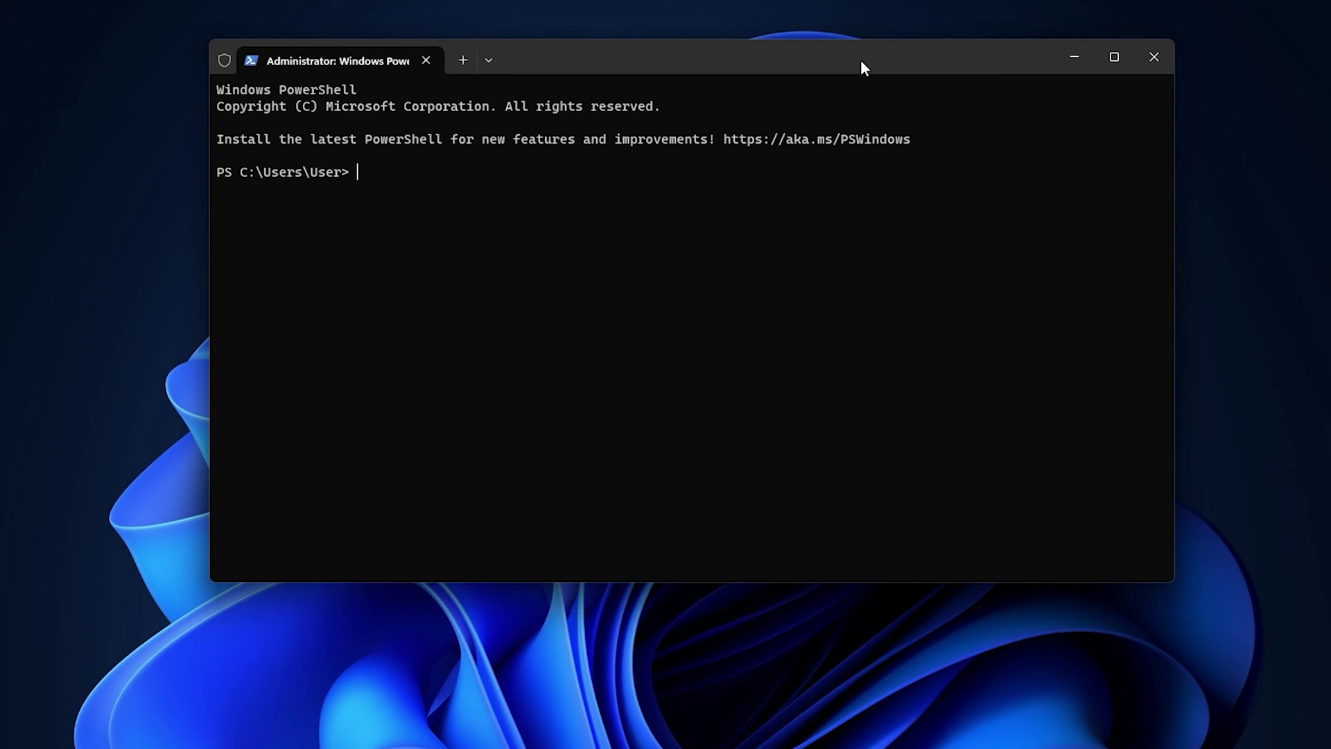
{"action": "type", "text": "MSched"}
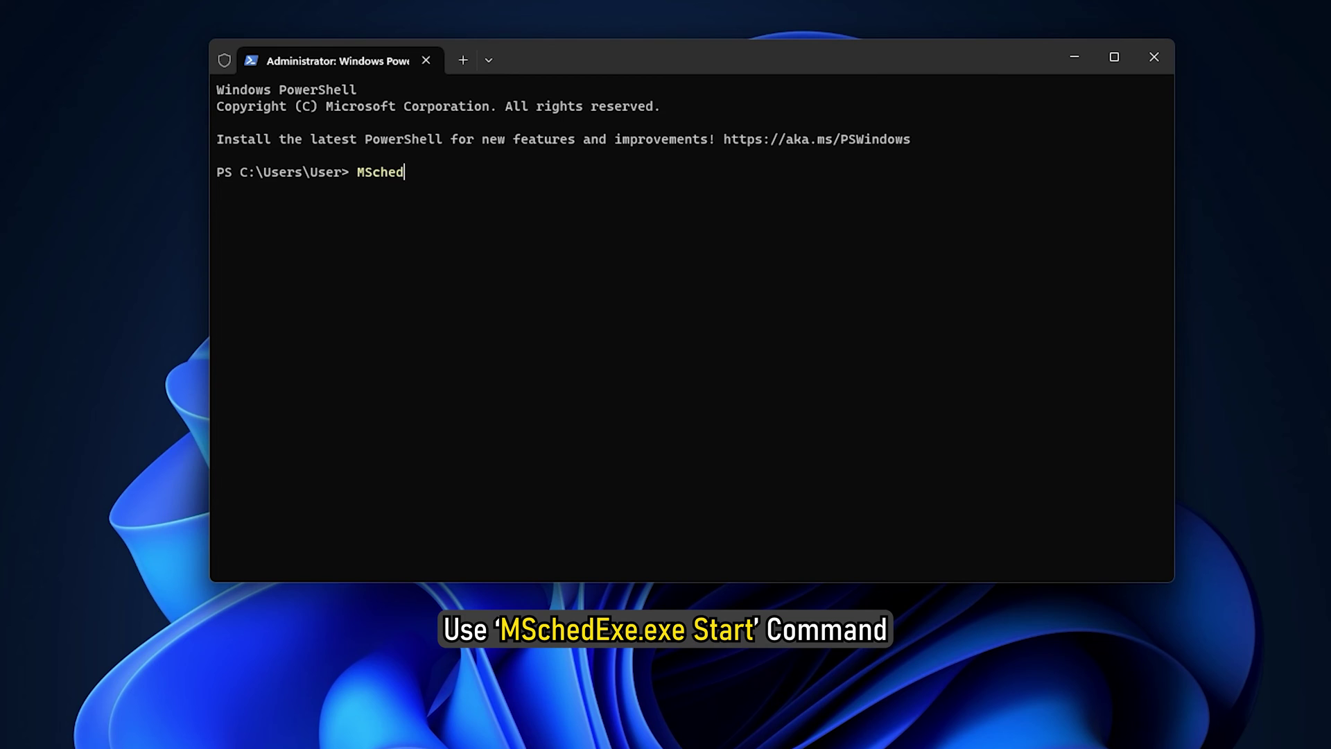
{"action": "type", "text": "Exe.exe Start"}
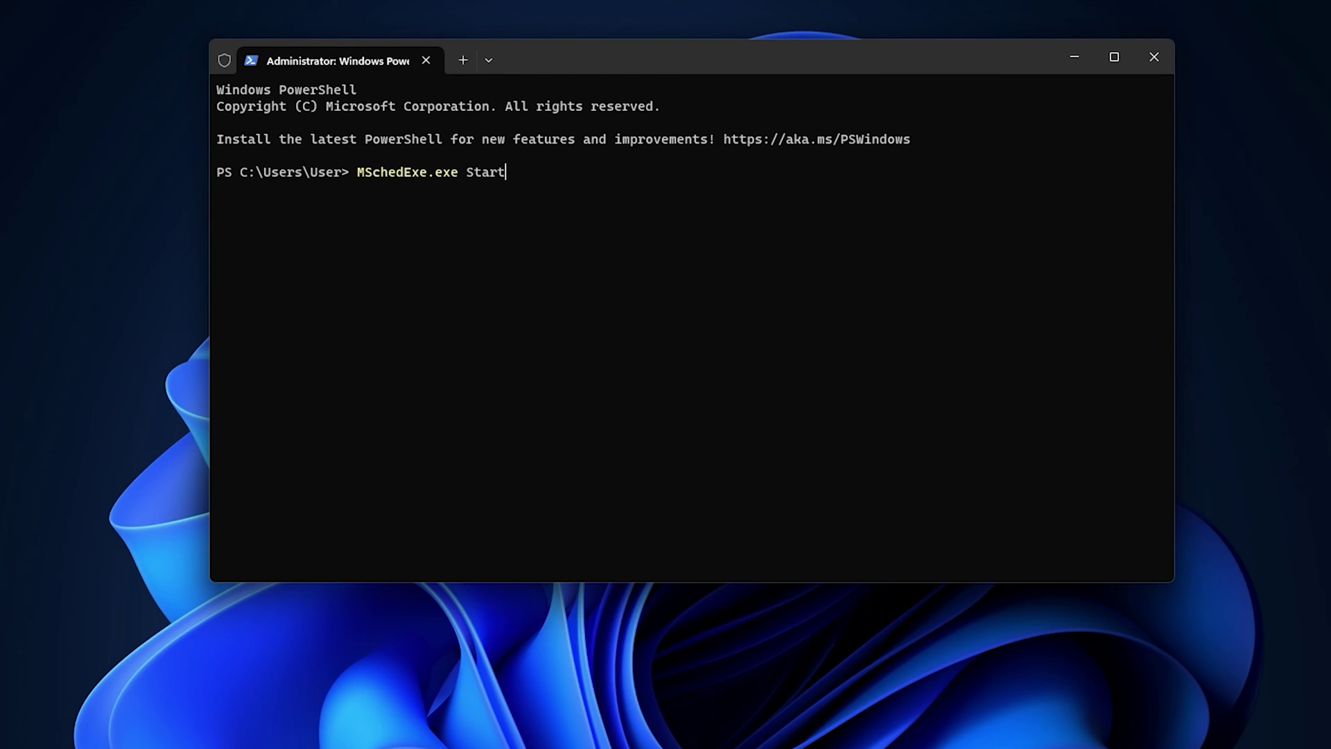
{"action": "key", "text": "Return"}
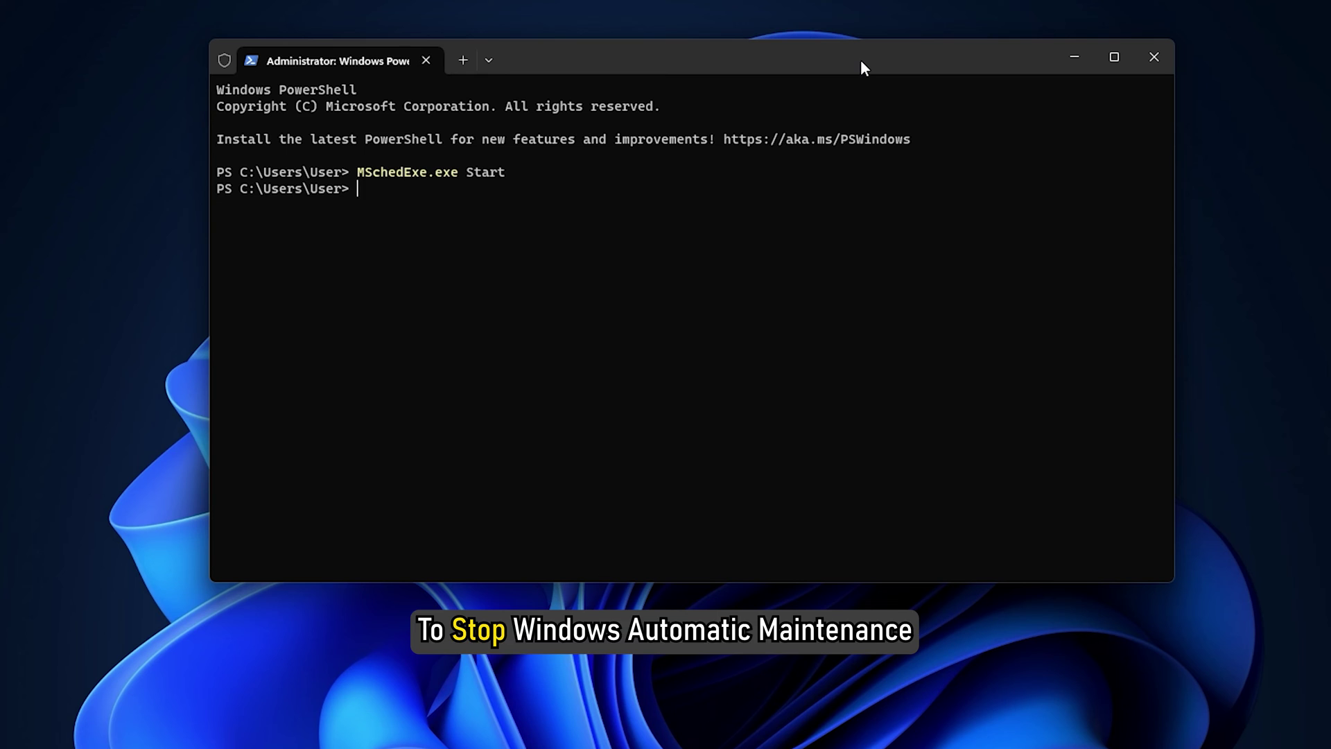
{"action": "type", "text": "MSch"}
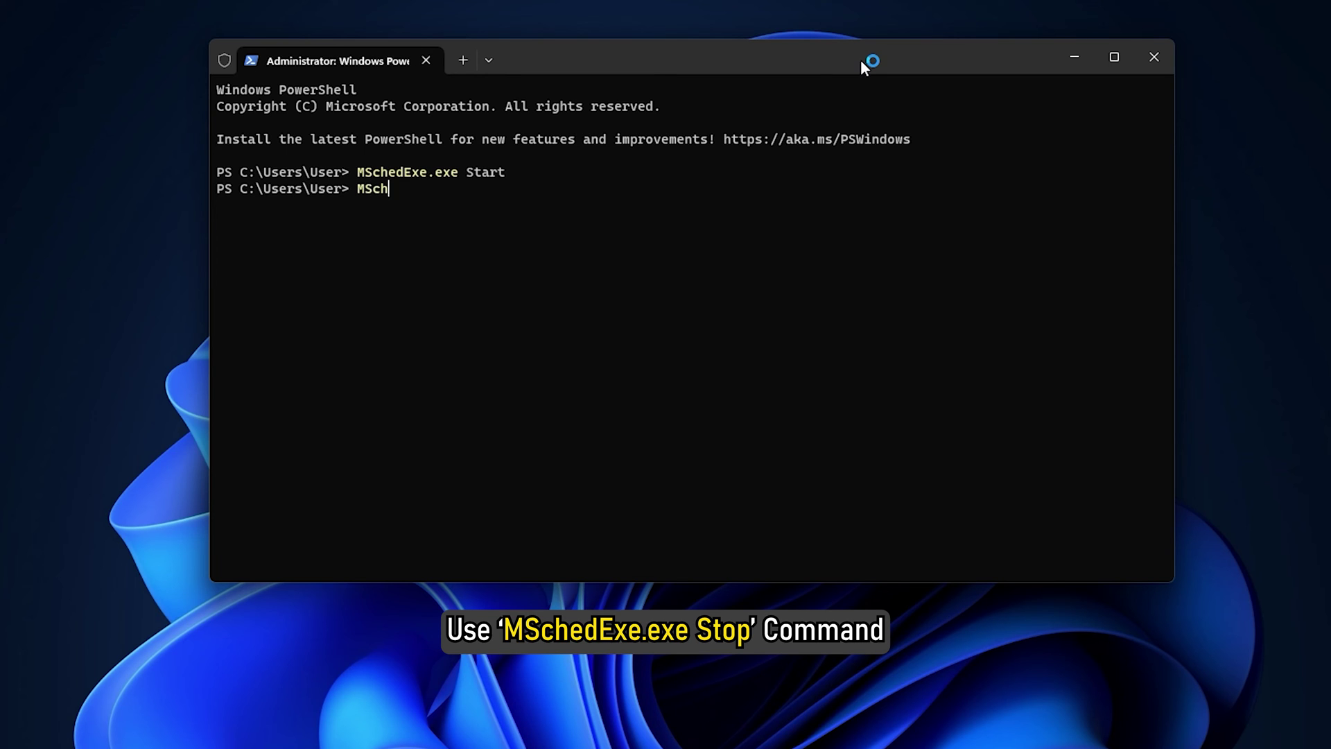
{"action": "type", "text": "edExe.exe Sto"}
{"action": "type", "text": "p"}
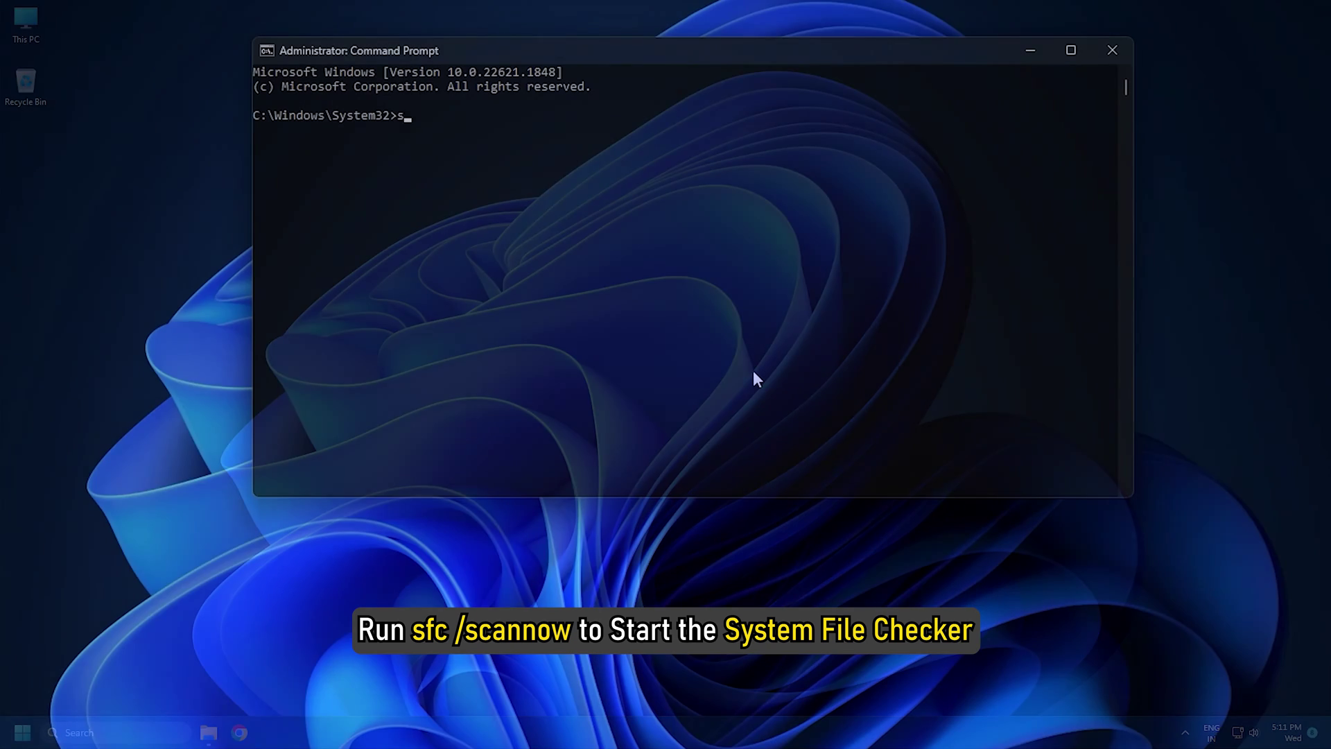
{"action": "type", "text": "/s"}
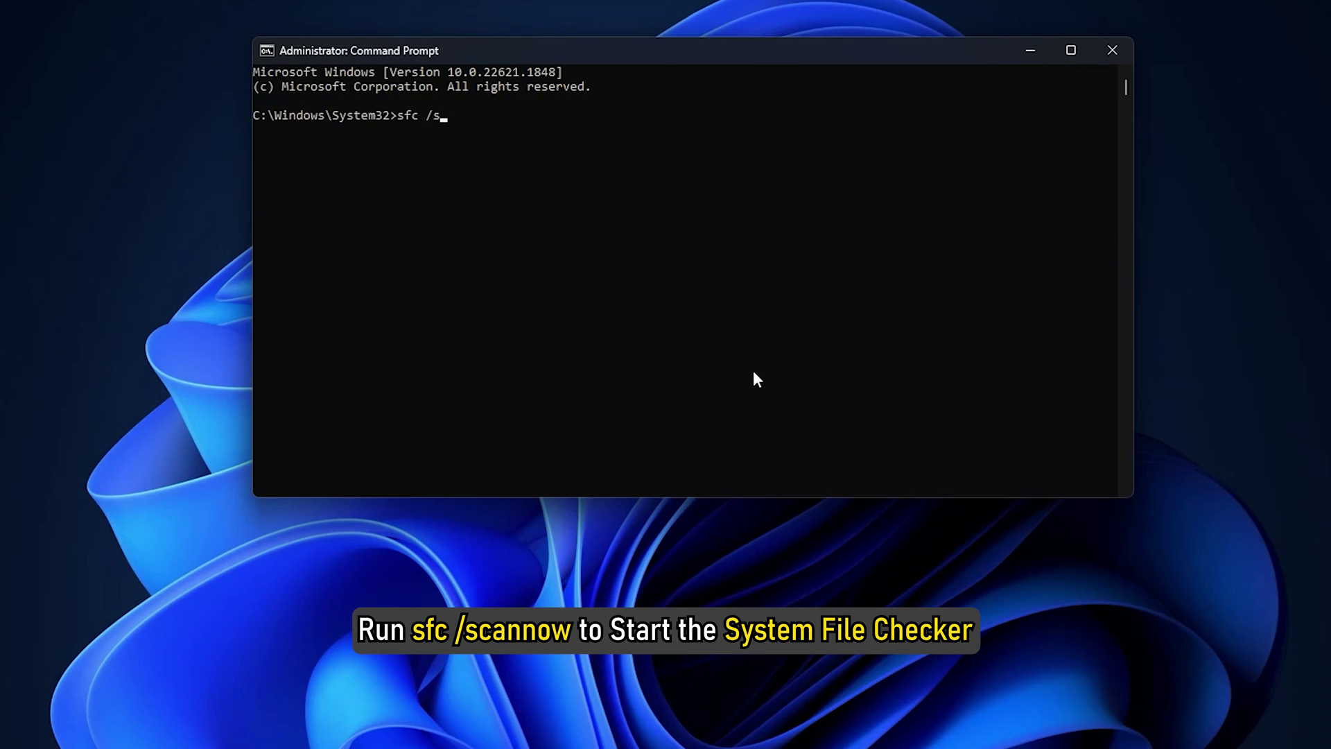
{"action": "type", "text": "cannow"}
- Run sfc /scannow in the elevated Command Prompt
{"action": "key", "text": "Return"}
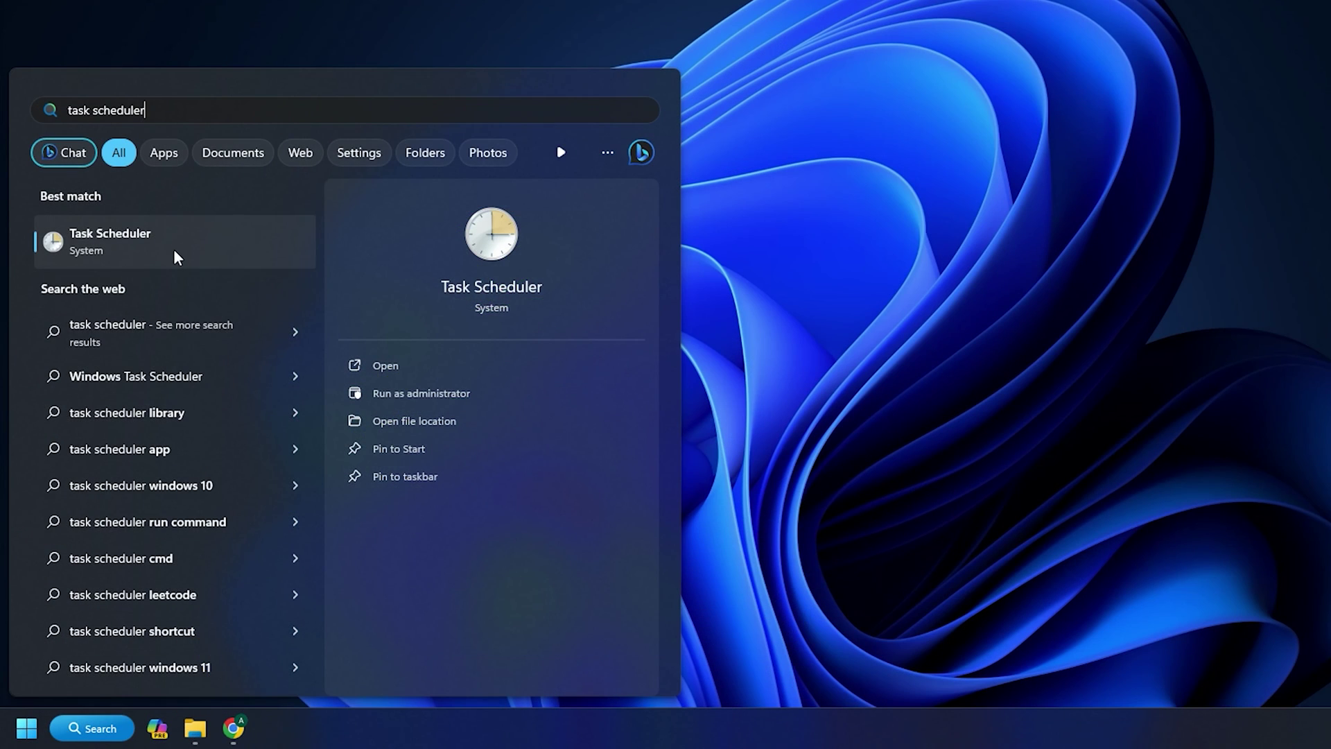
- Launch Task Scheduler and browse to Task Scheduler Library > Microsoft > Windows > TaskScheduler
{"action": "left_click", "coordinate": [176, 247]}
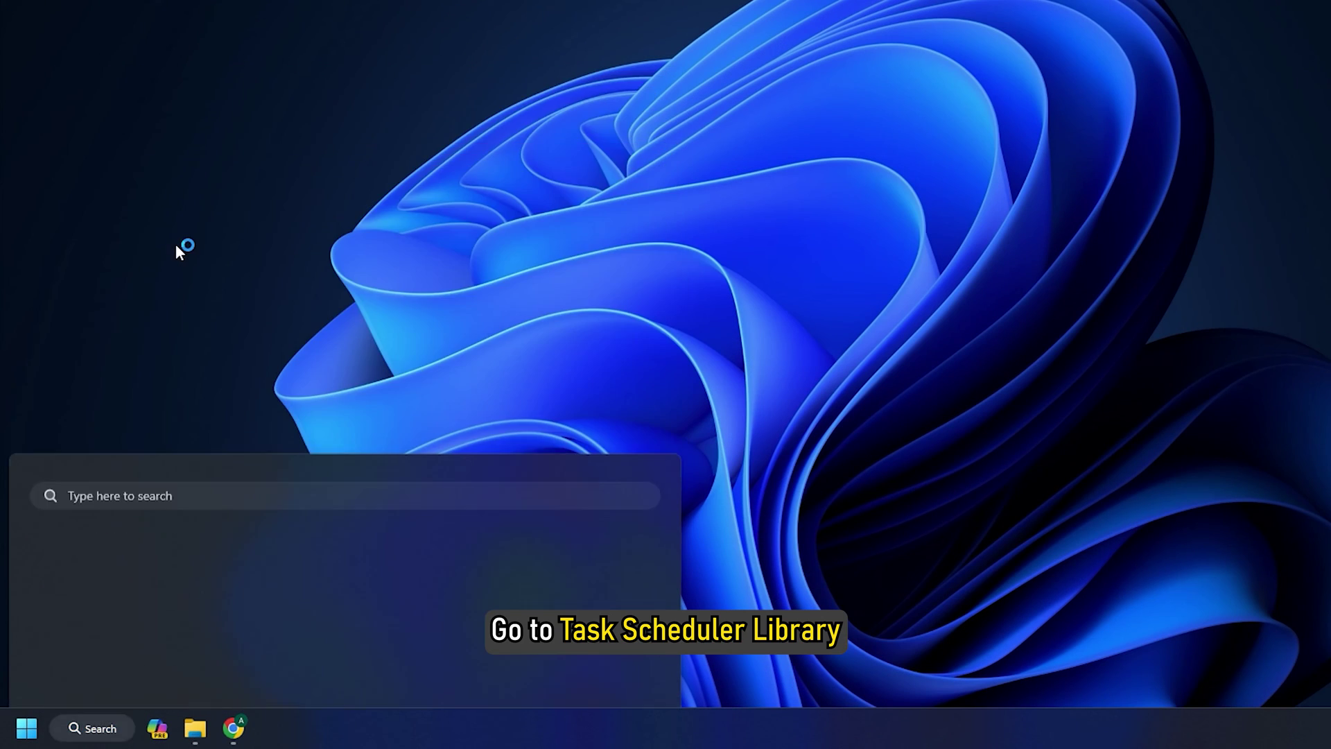
{"action": "left_click", "coordinate": [379, 150]}
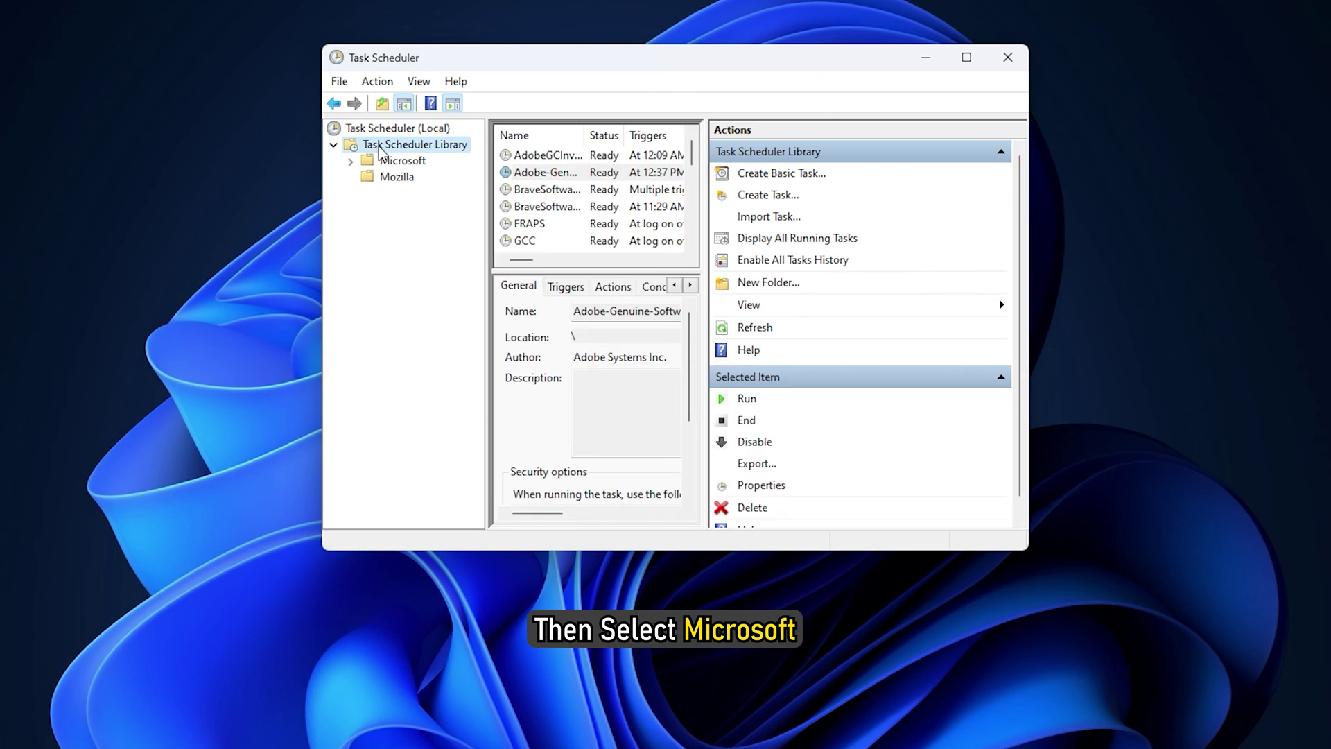
{"action": "left_click", "coordinate": [348, 161]}
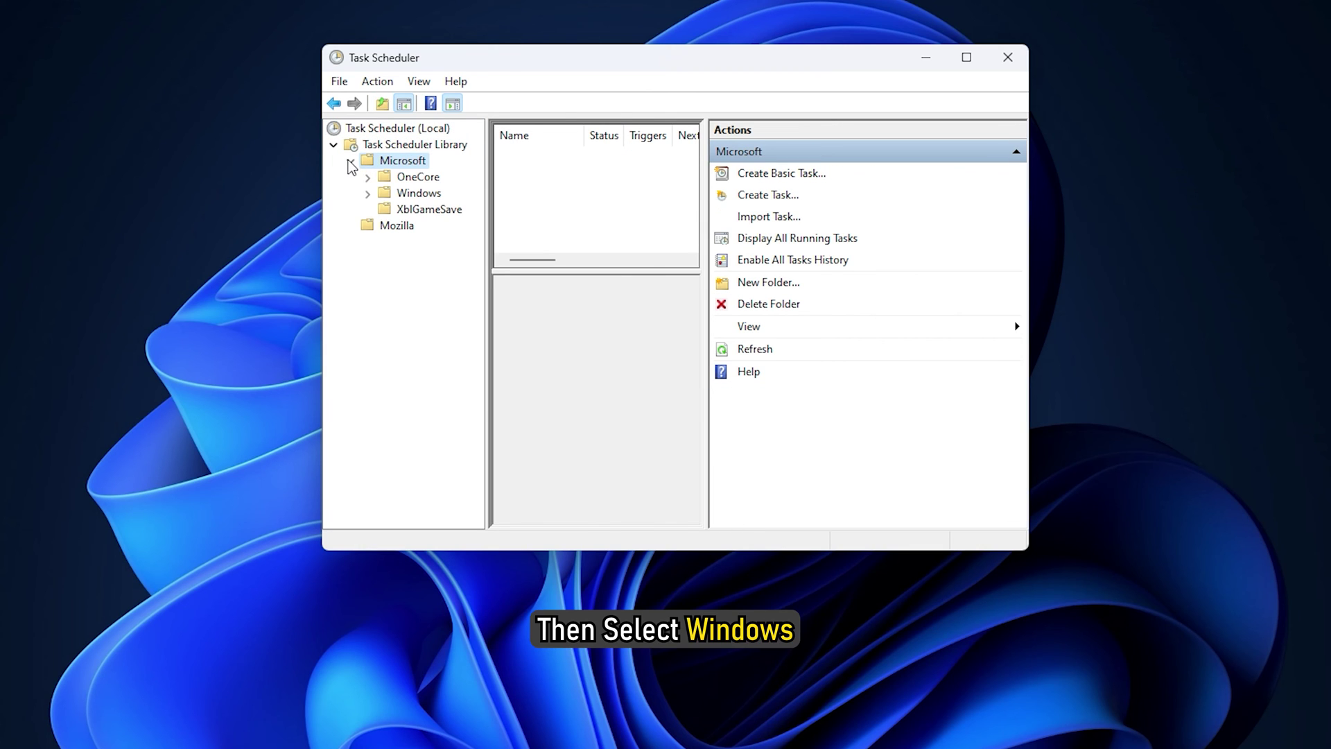
{"action": "double_click", "coordinate": [377, 193]}
{"action": "scroll", "coordinate": [440, 414], "scroll_direction": "down", "scroll_amount": 20}
{"action": "left_click", "coordinate": [438, 409]}
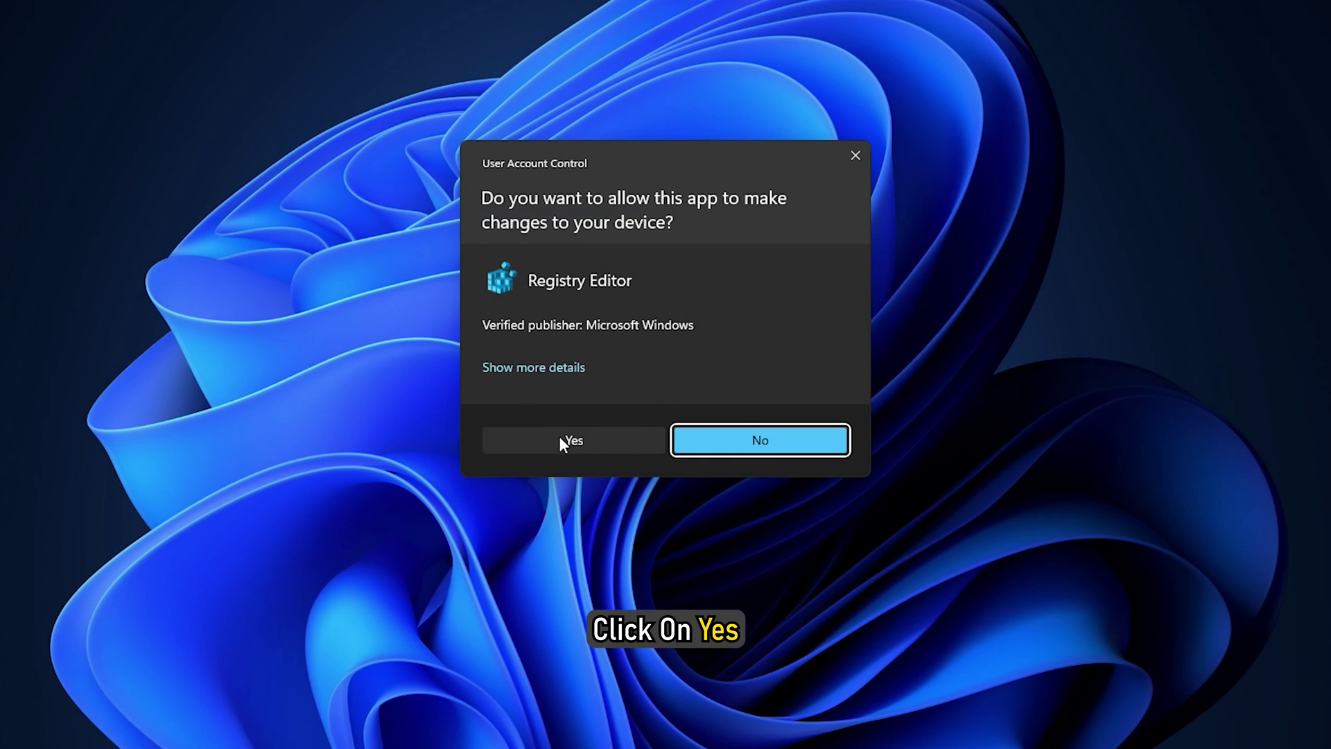
- Approve Registry Editor's admin prompt and enter the Schedule\Maintenance key path
{"action": "left_click", "coordinate": [561, 439]}
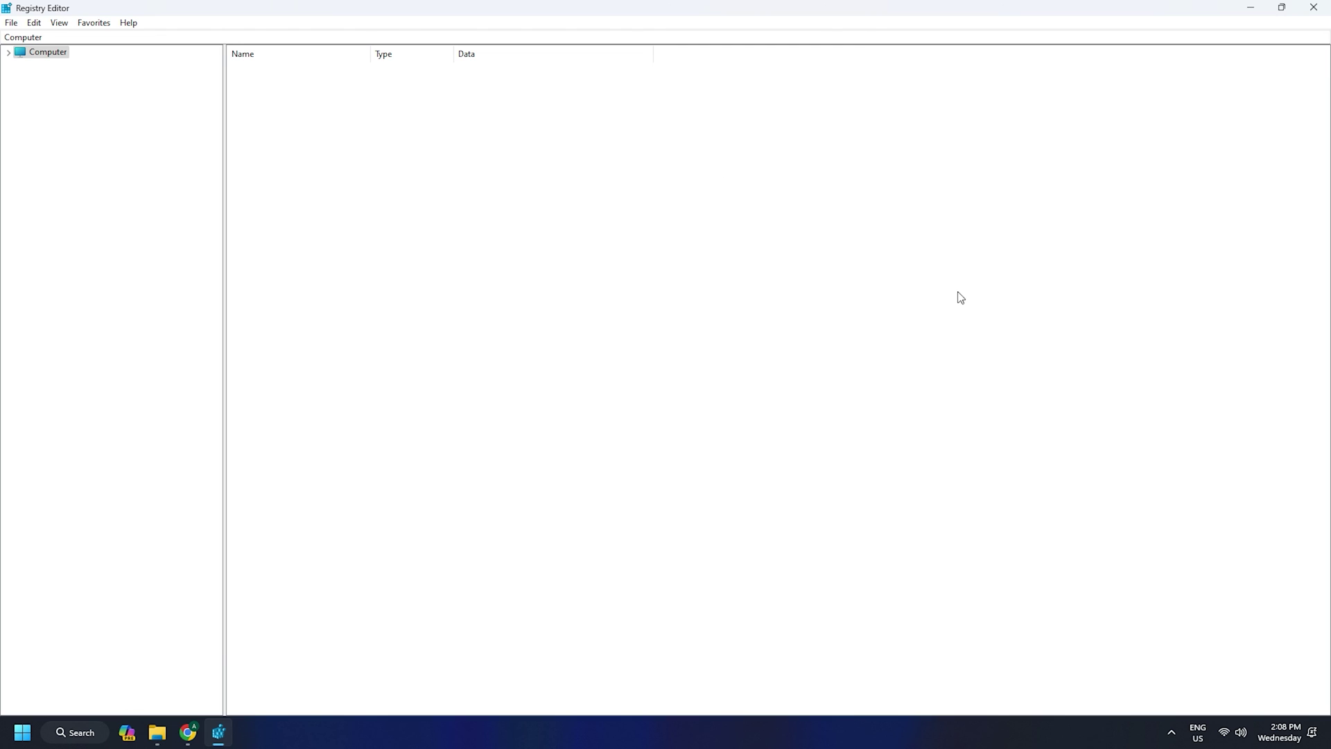
{"action": "left_click", "coordinate": [152, 36]}
{"action": "type", "text": "HKEY_LOCAL_MACHINE\\SOFTWARE\\Microsoft\\Windows NT\\CurrentVersion\\Schedule\\Maintenance"}
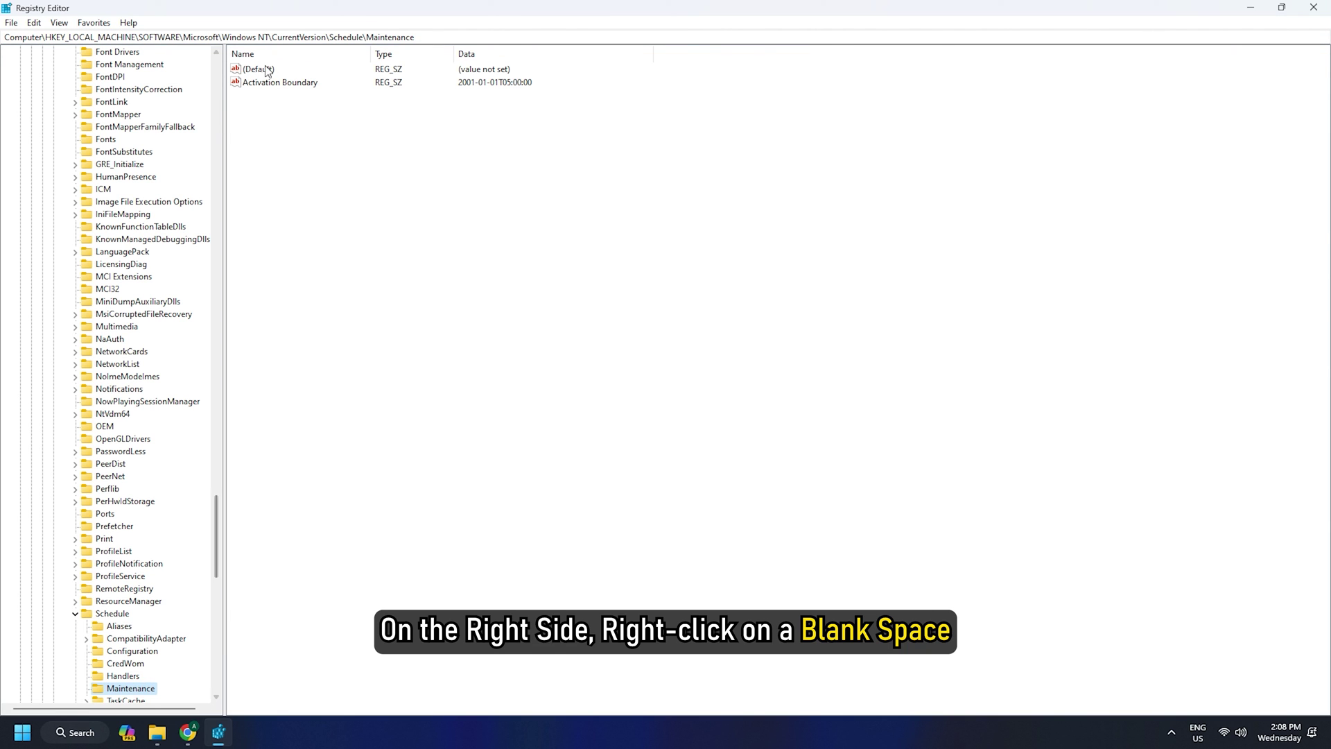
- Create a DWORD (32-bit) value named MaintenenceDisabled and open it to set value 1
{"action": "right_click", "coordinate": [277, 104]}
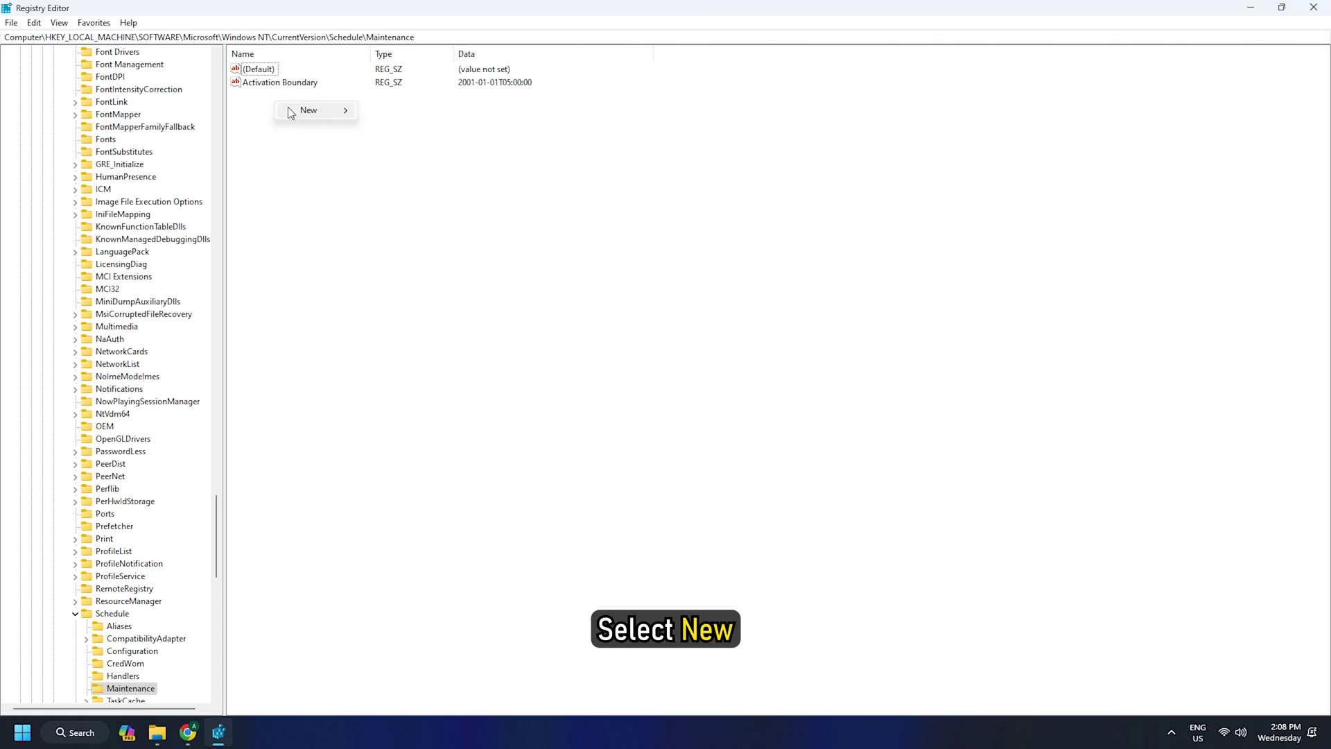
{"action": "mouse_move", "coordinate": [311, 110]}
{"action": "left_click", "coordinate": [433, 164]}
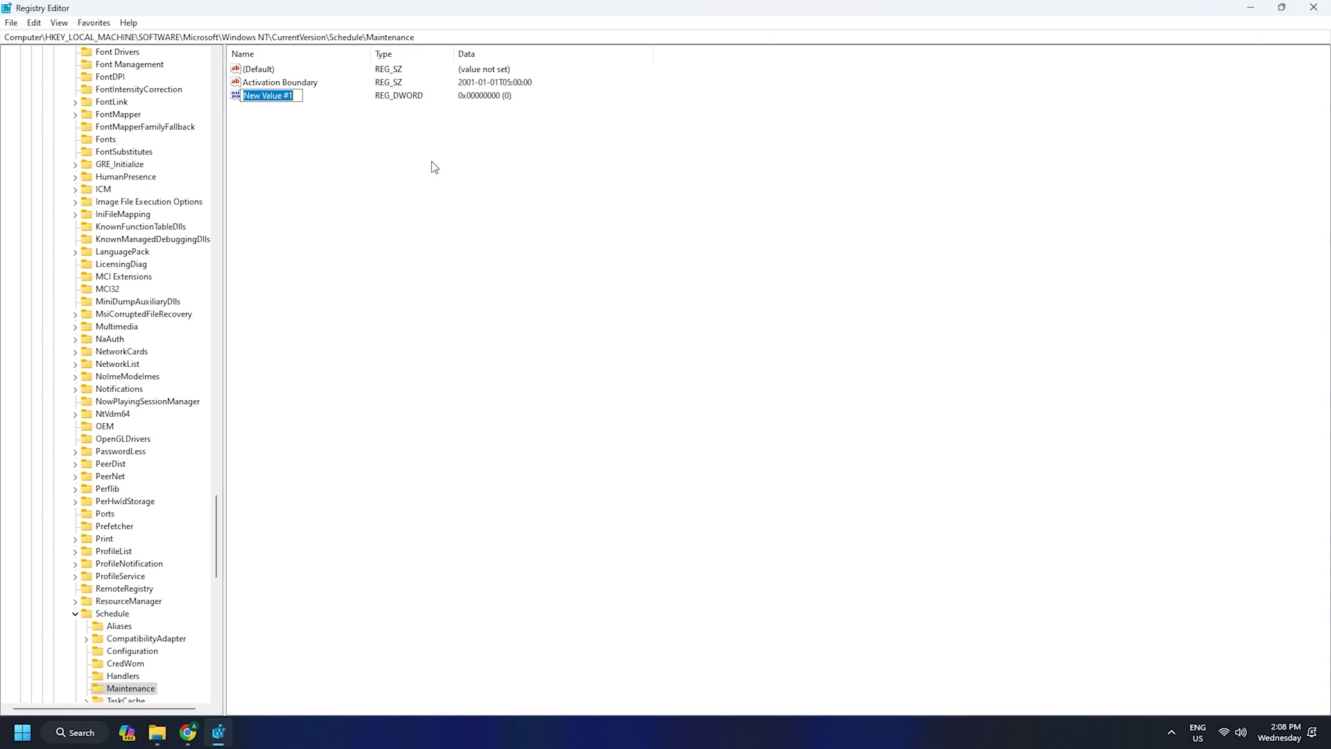
{"action": "type", "text": "Maintenen"}
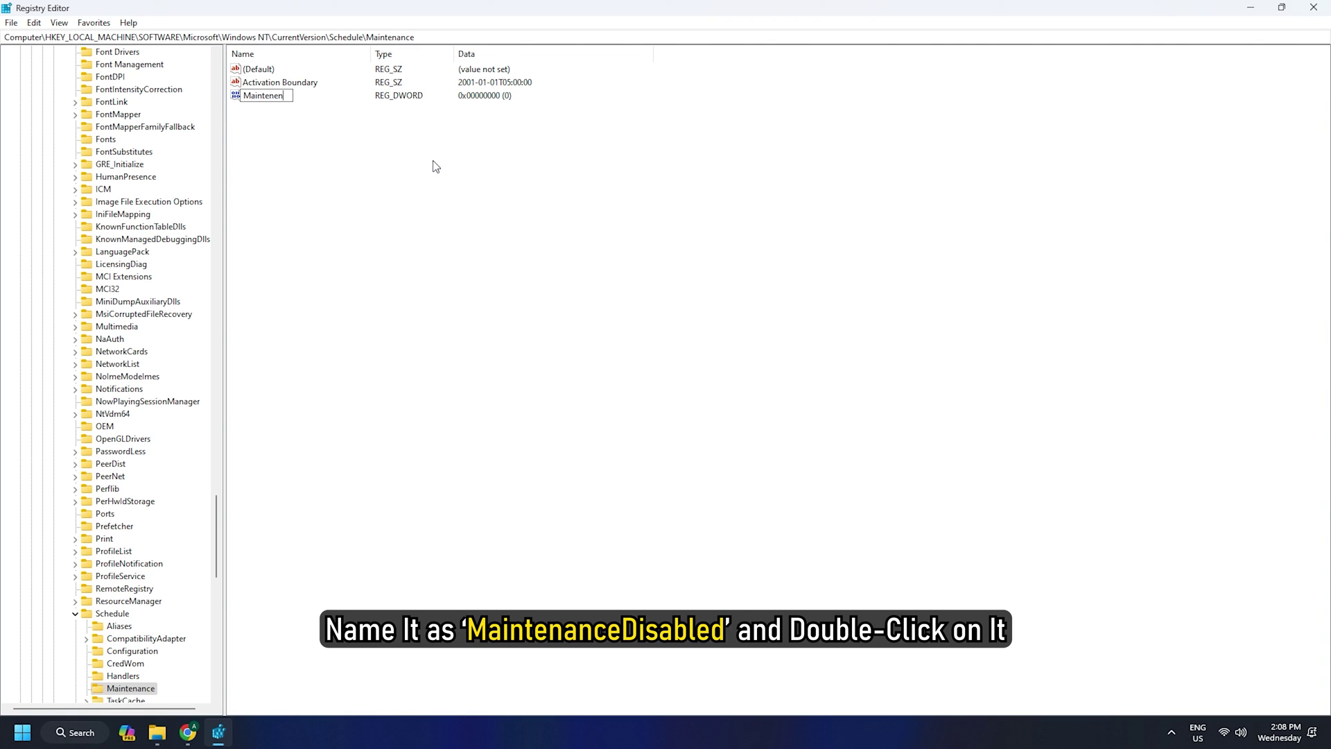
{"action": "type", "text": "ceDisabled"}
{"action": "key", "text": "Return"}
{"action": "double_click", "coordinate": [307, 96]}
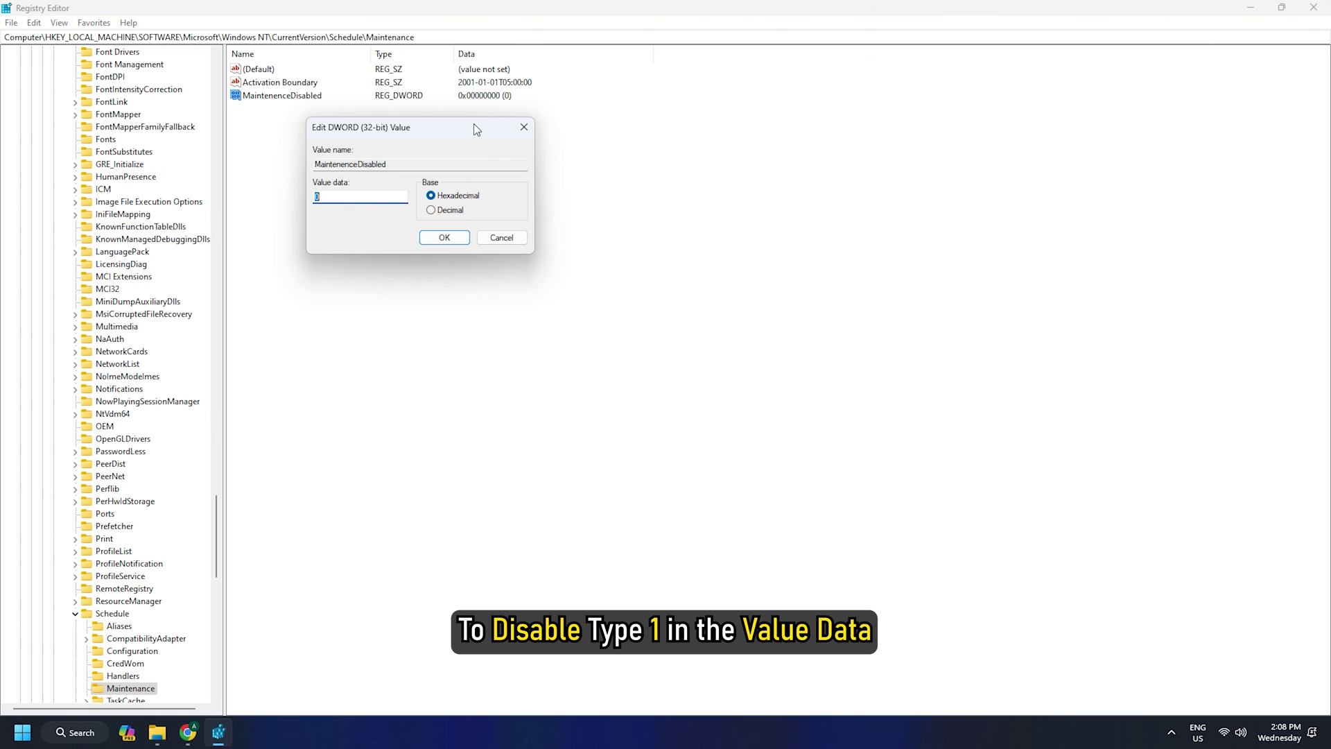
{"action": "type", "text": "1"}
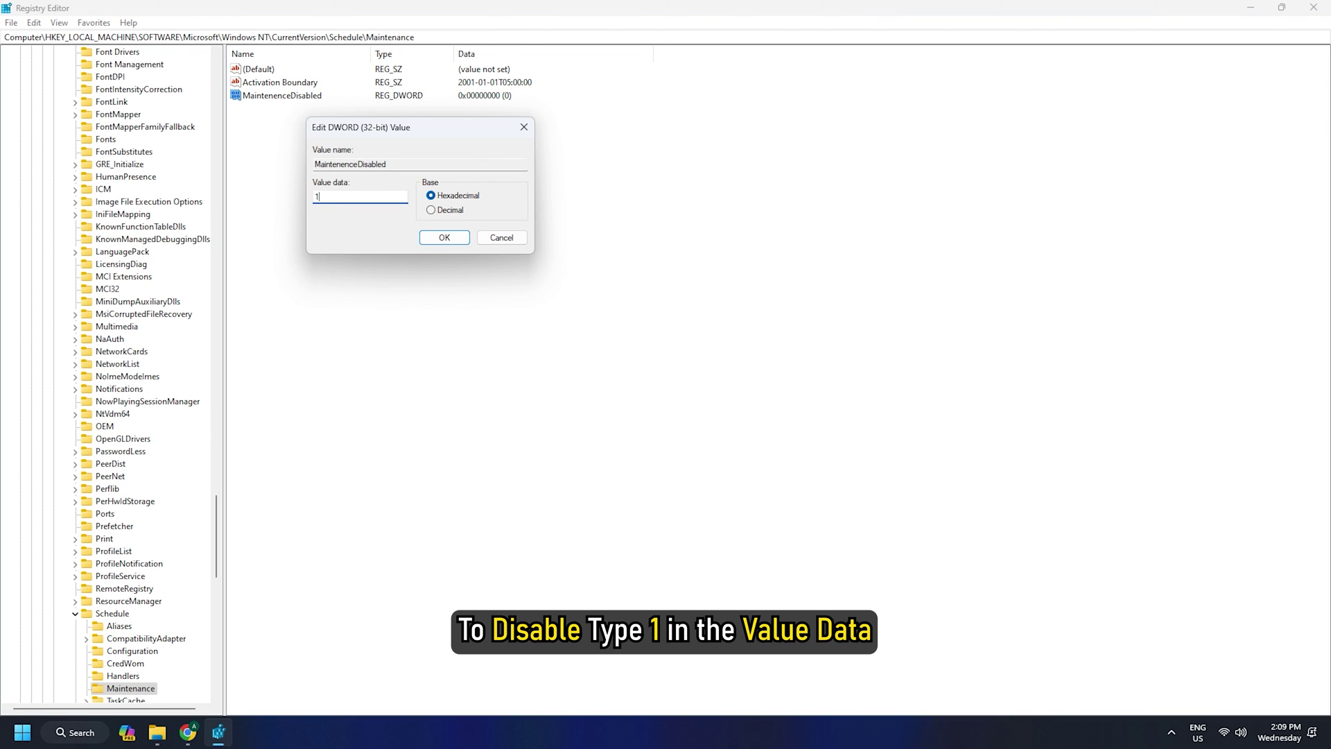